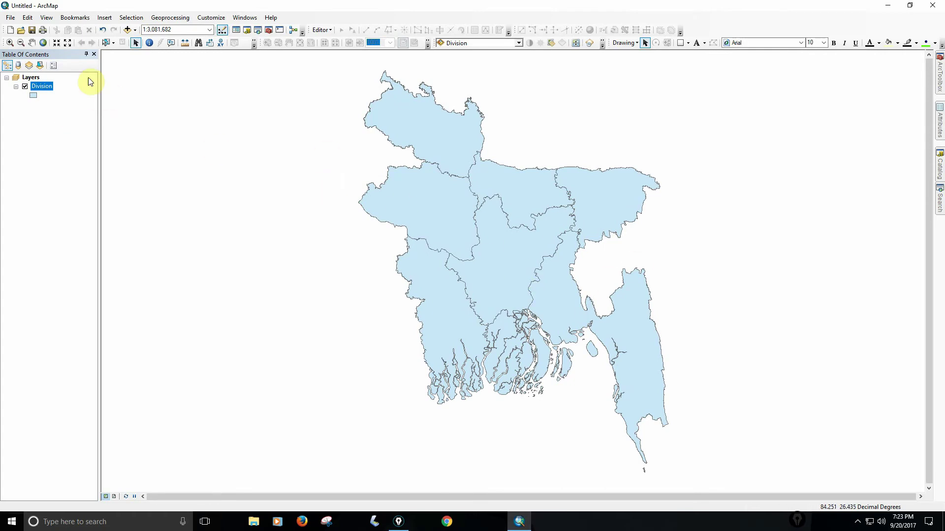
Step: Open the Division layer's label properties and turn on labelling of its features
right_click(45, 86)
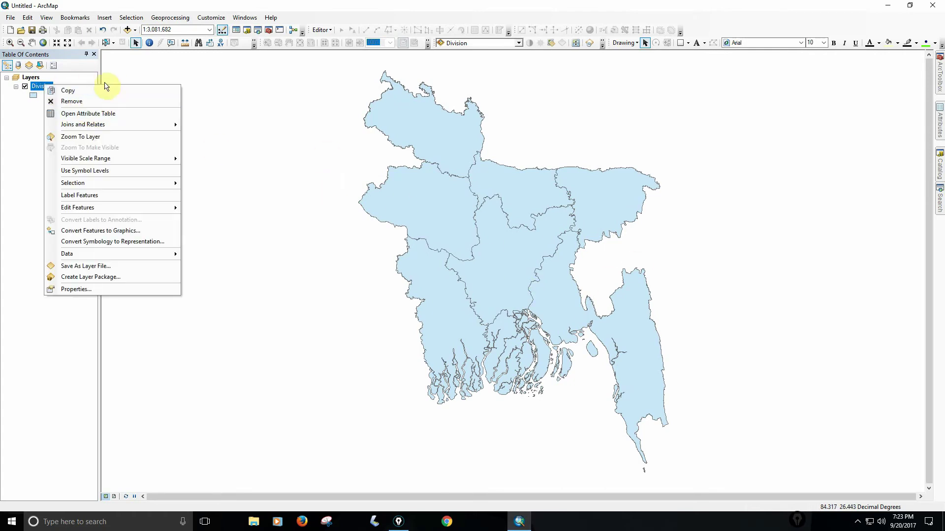
click(28, 157)
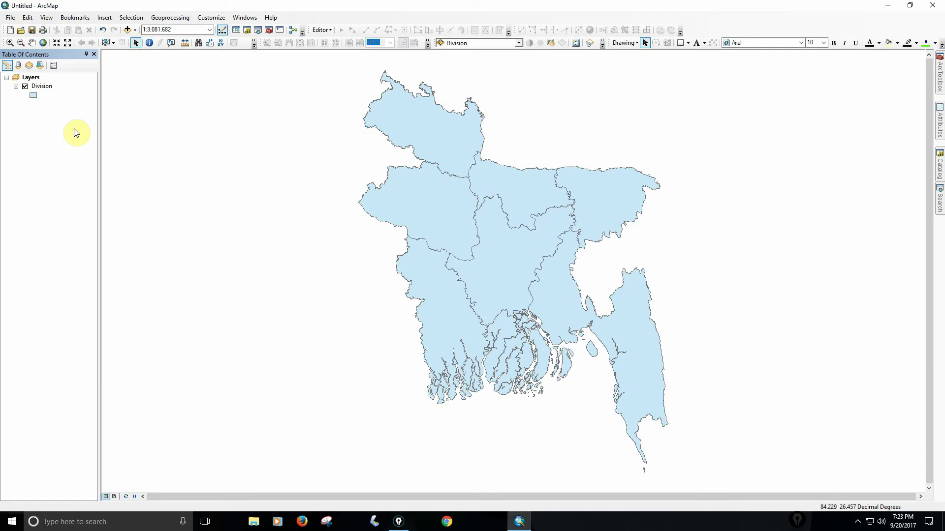
right_click(46, 87)
click(79, 292)
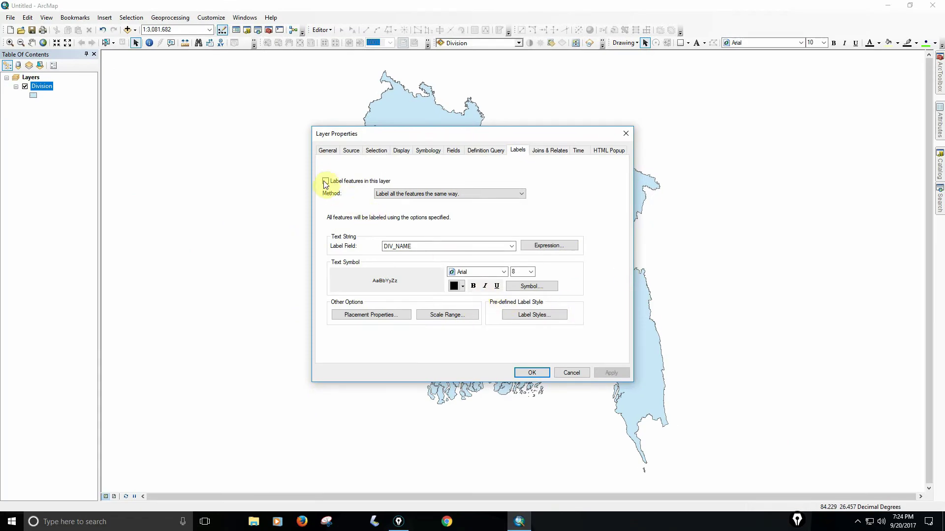
click(325, 181)
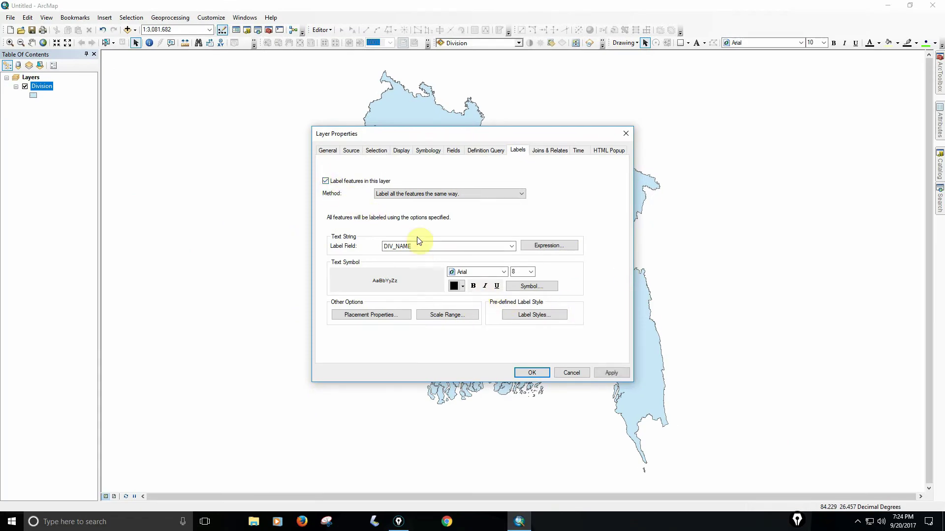
Step: Set the division labels' font to Times New Roman at size 15 and apply it to the map
click(478, 276)
text(times)
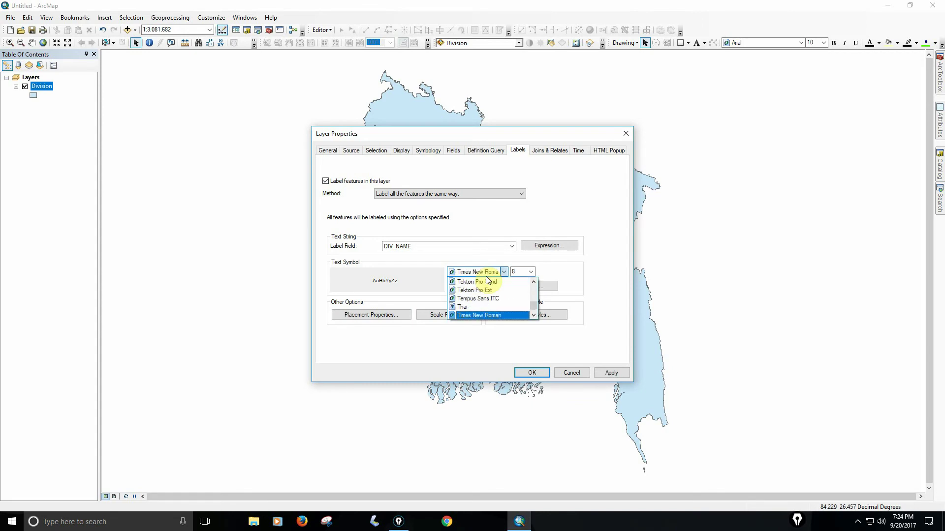
key(Return)
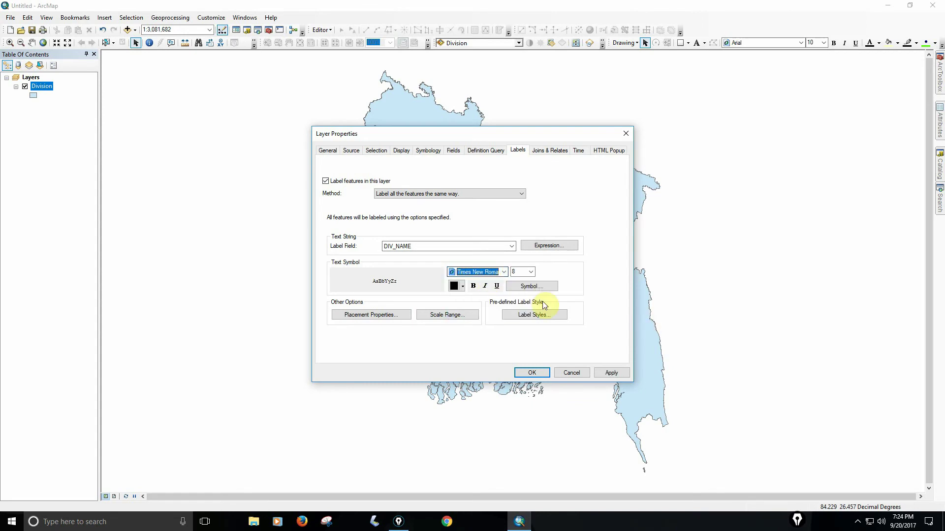
double_click(520, 272)
text(15)
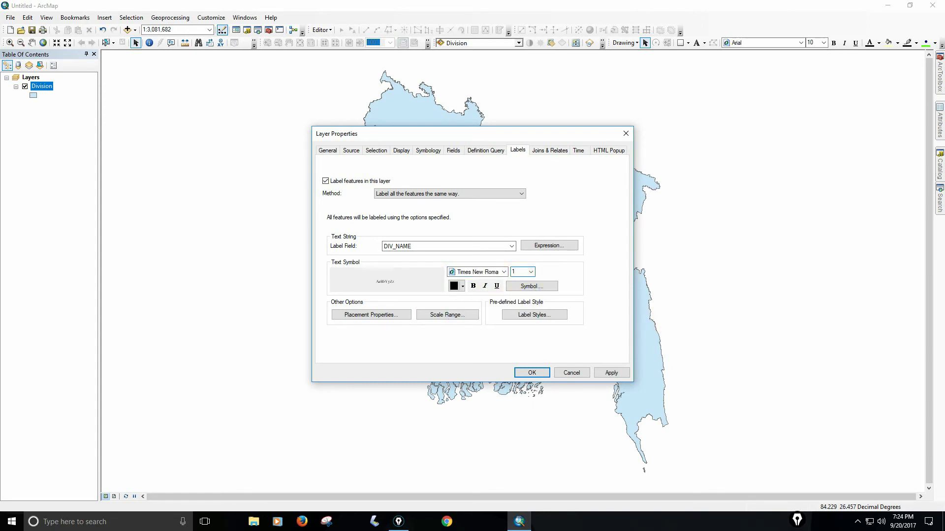
click(534, 374)
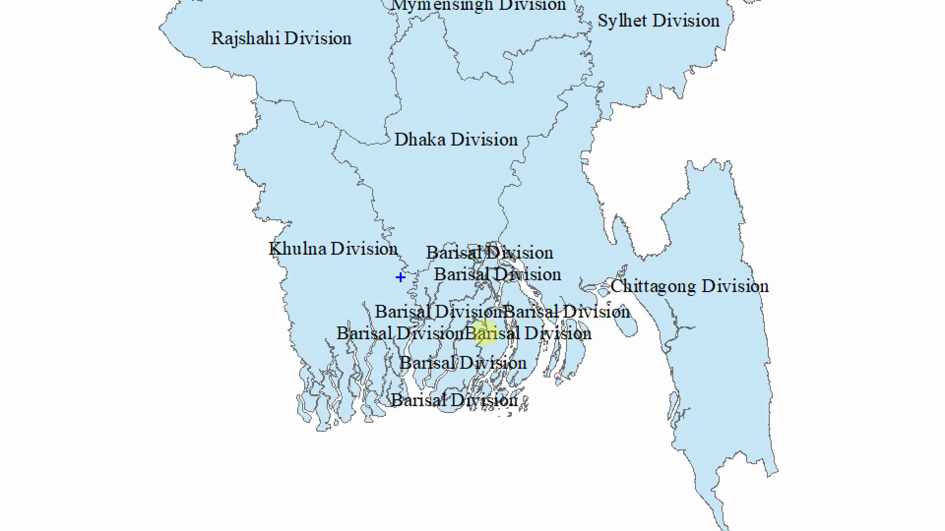
drag(355, 227, 628, 462)
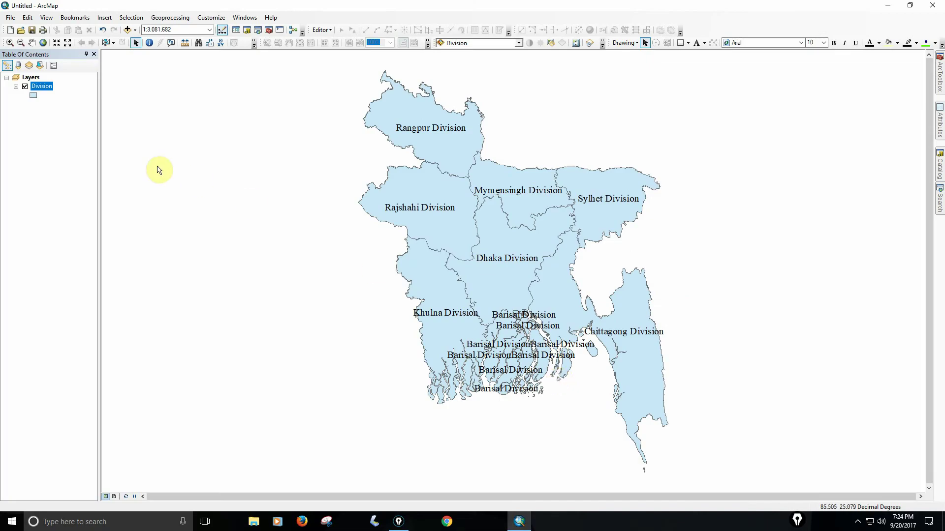
Step: Set the Division layer's label placement to remove duplicate labels and apply it to the map
right_click(48, 95)
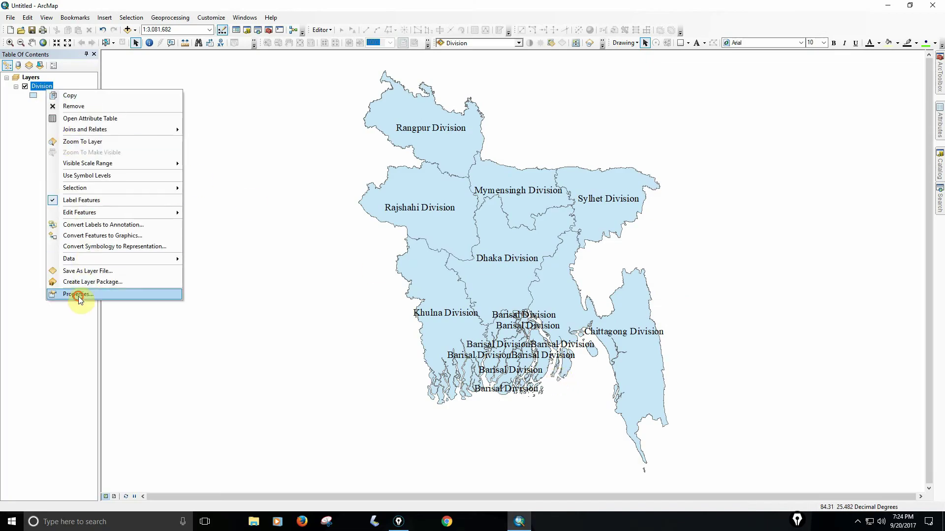
click(77, 294)
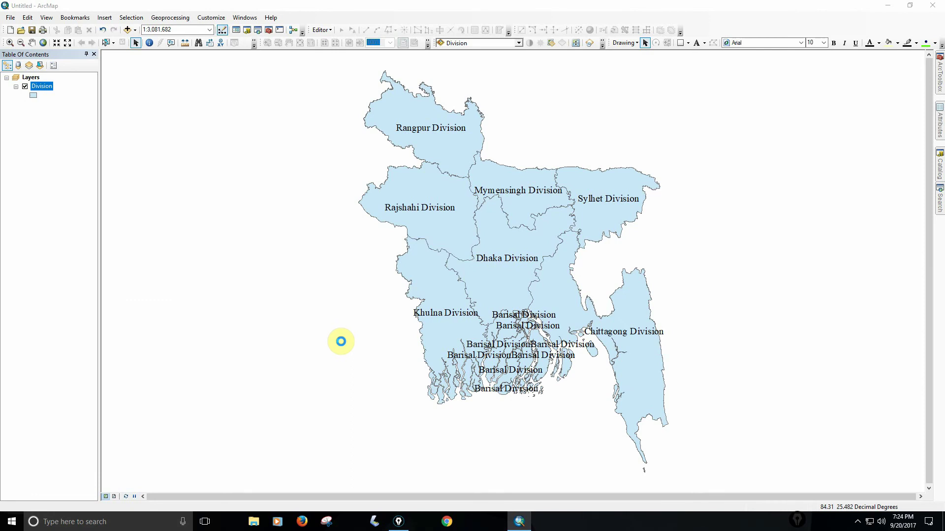
click(379, 316)
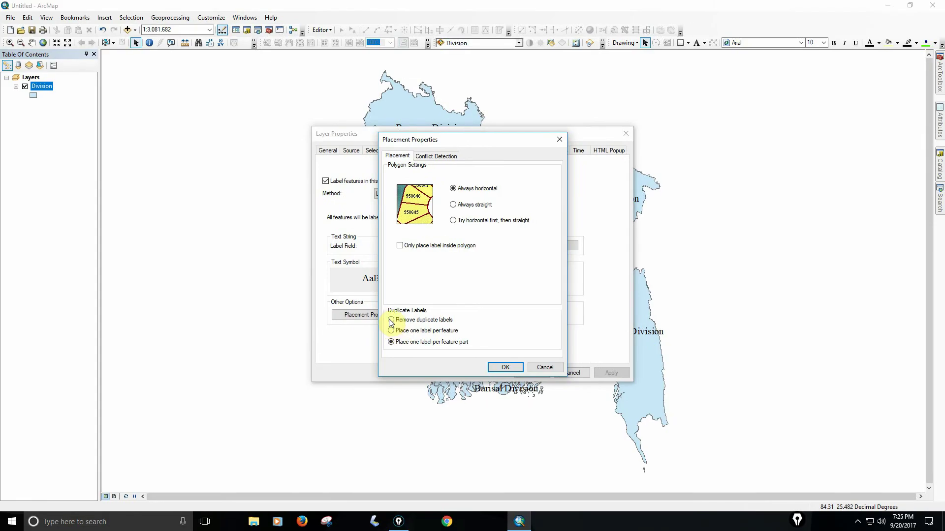
click(391, 320)
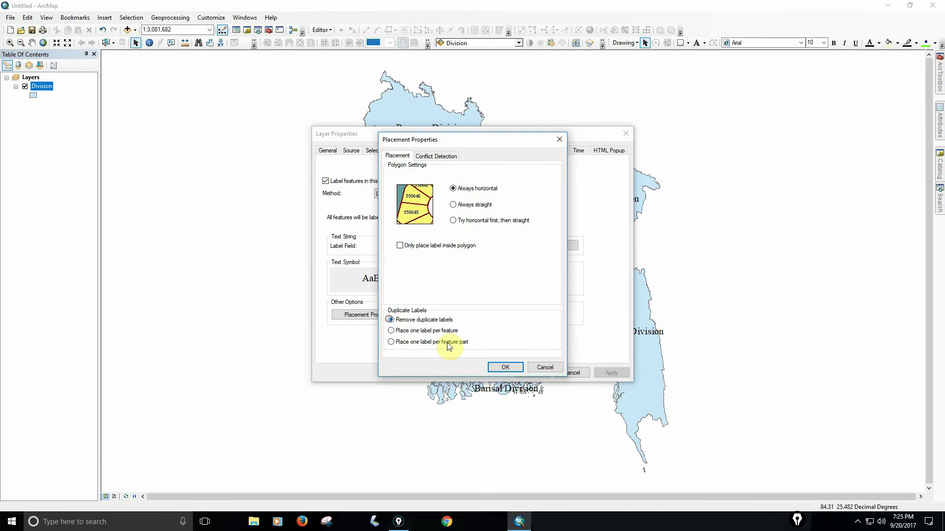
click(502, 368)
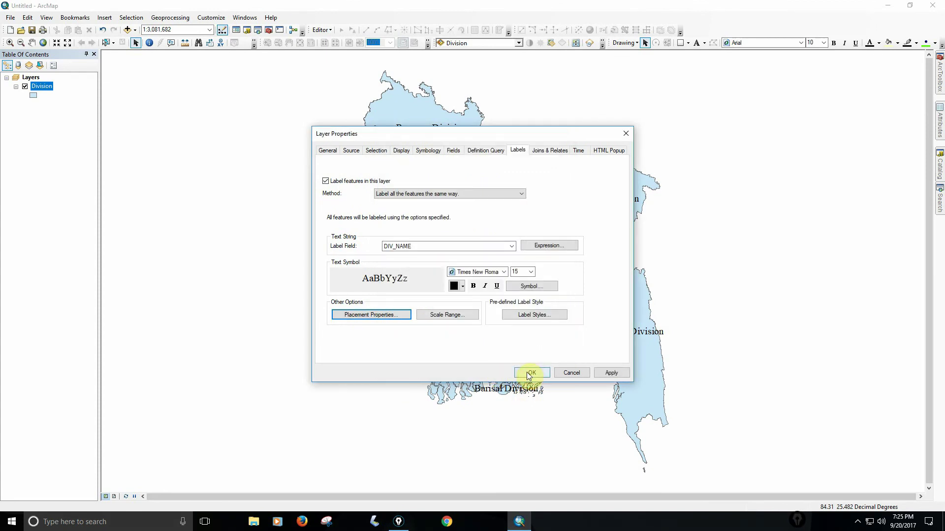
click(531, 373)
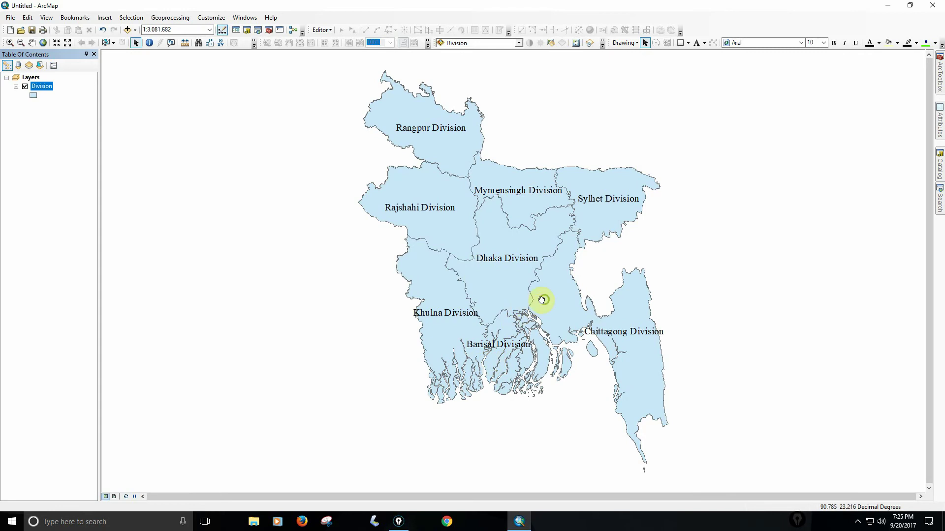
drag(543, 302, 521, 310)
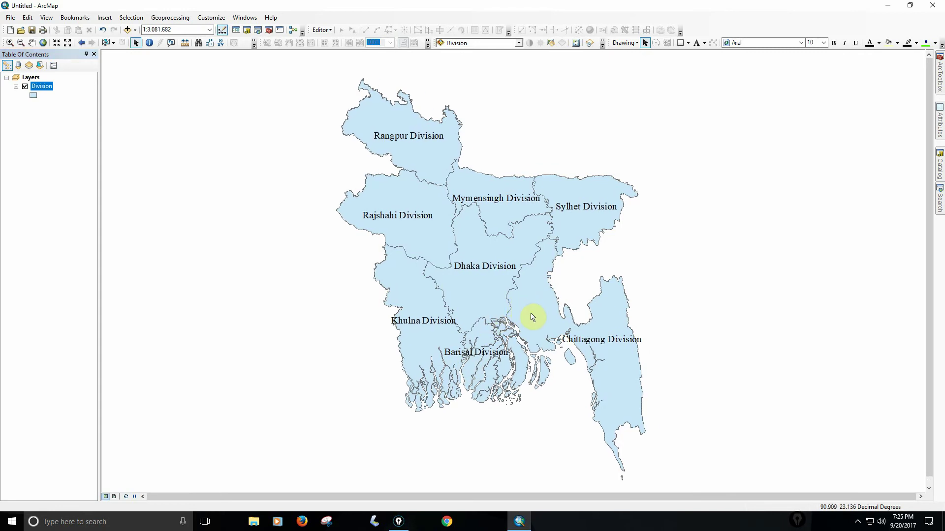
Step: Open the Division layer's label expression and set its parser to Python
right_click(48, 87)
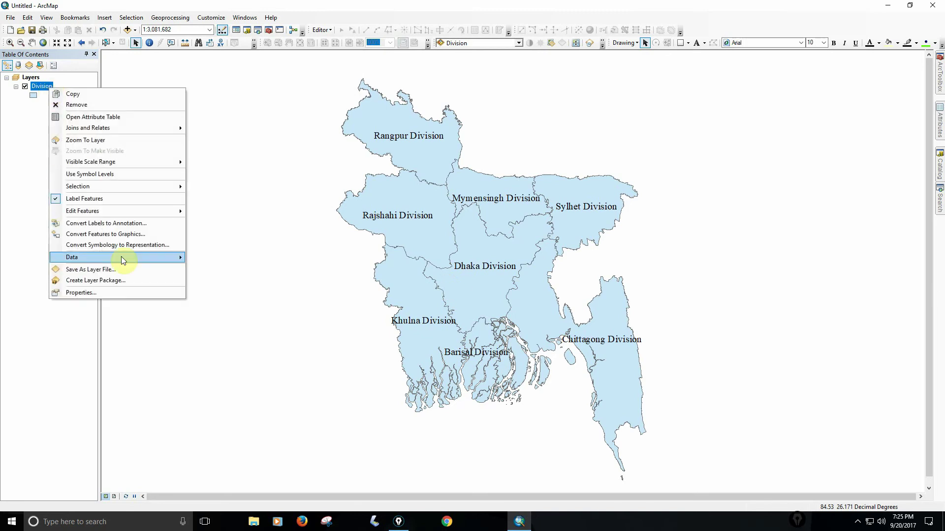
click(118, 295)
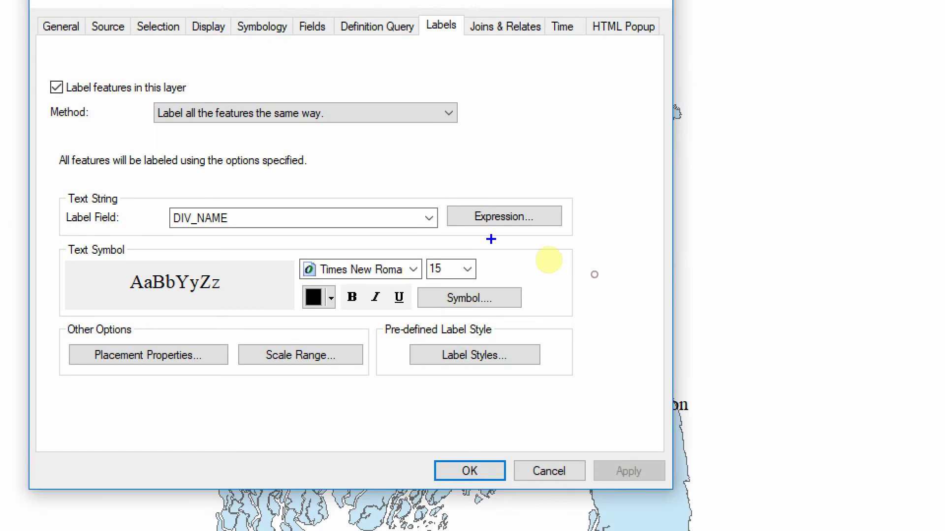
mouse_move(450, 196)
mouse_down()
mouse_move(512, 246)
mouse_move(592, 243)
mouse_up()
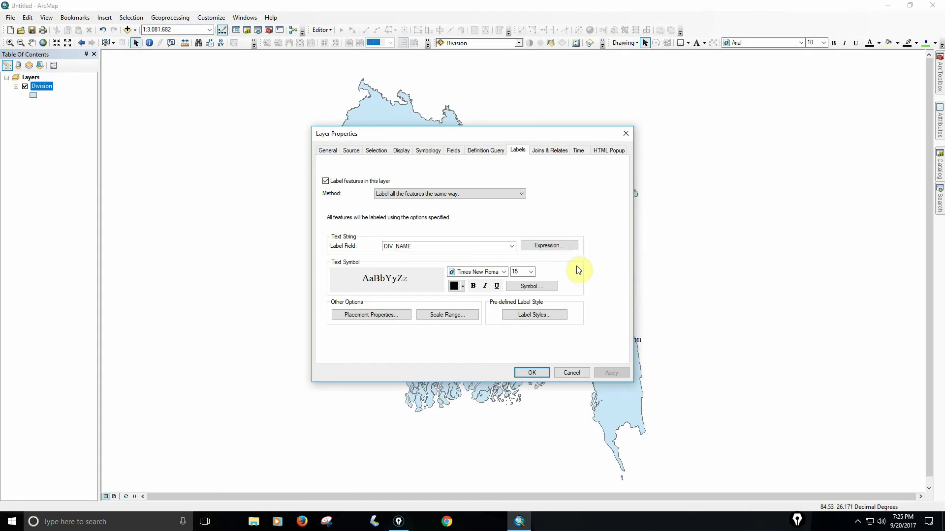
click(548, 246)
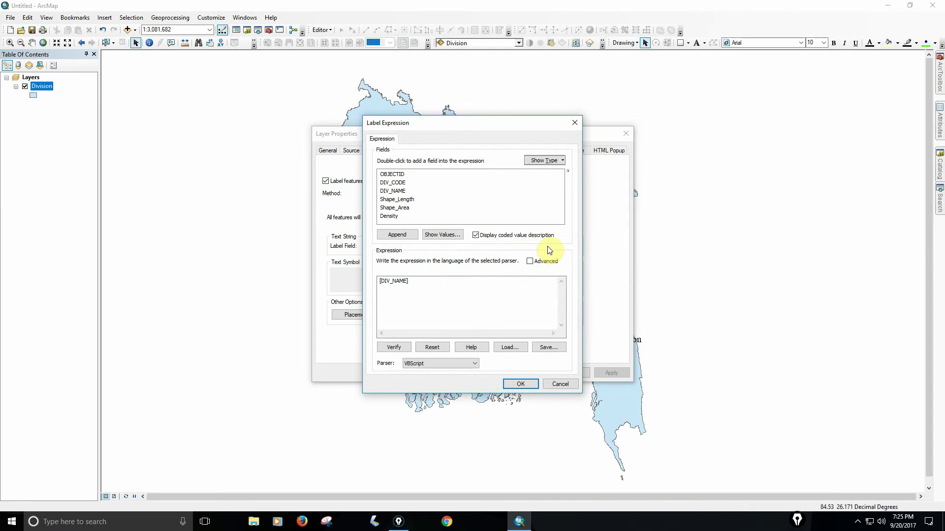
click(420, 285)
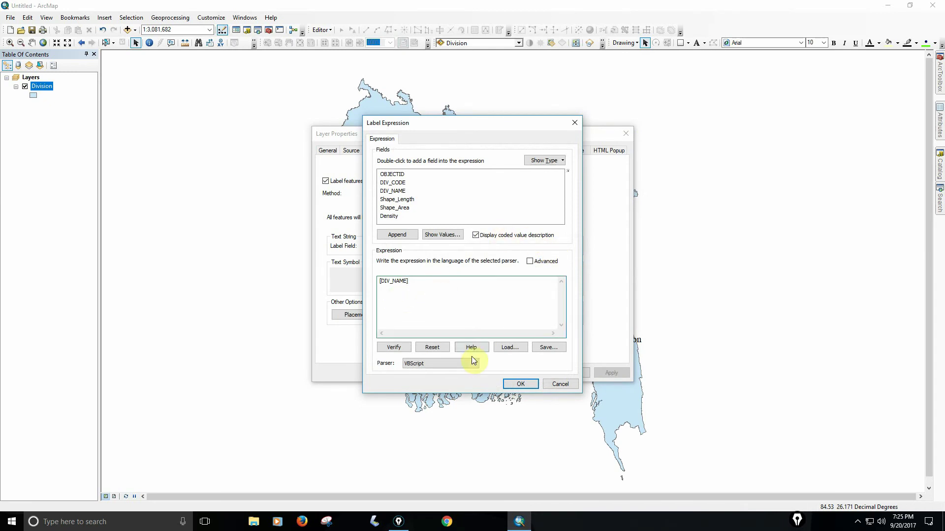
click(453, 365)
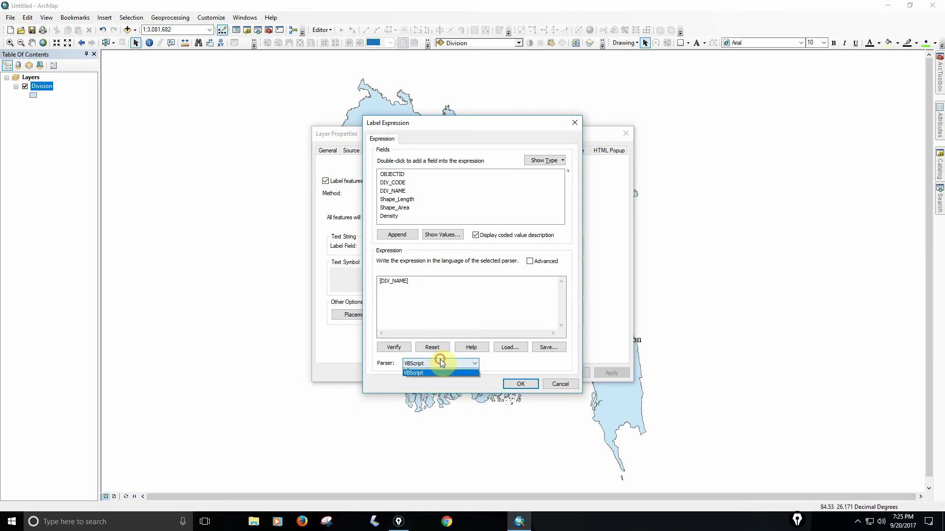
click(433, 358)
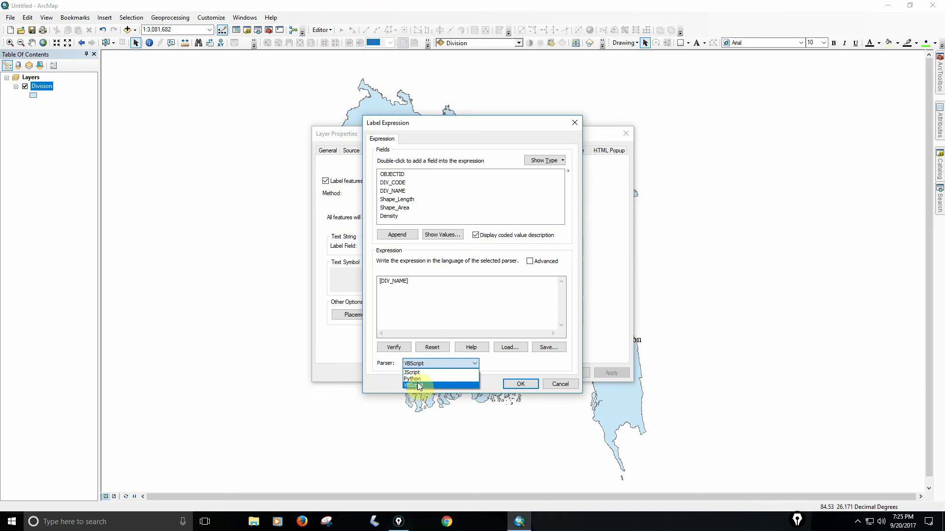
click(418, 379)
Step: Extend the label expression with the Density field as [DIV_NAME] + [Density] and apply it to the map
click(432, 293)
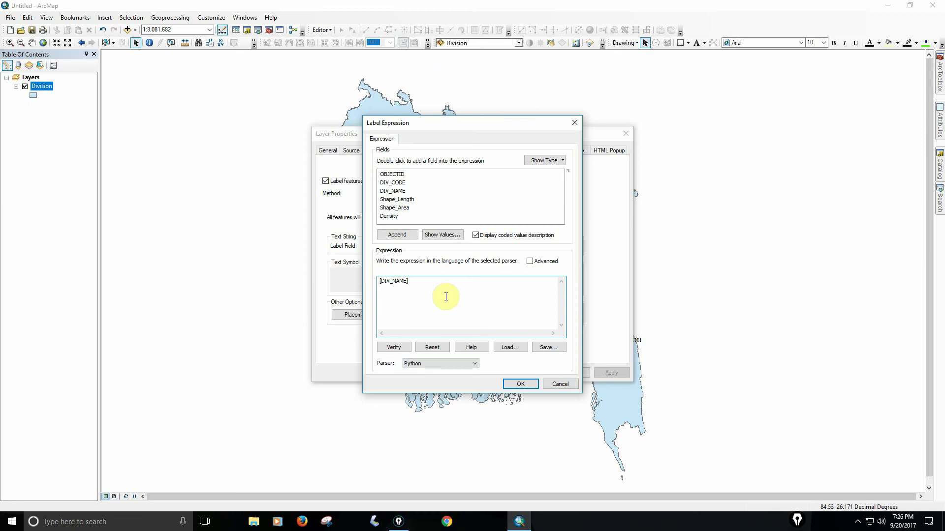
click(443, 290)
text(+)
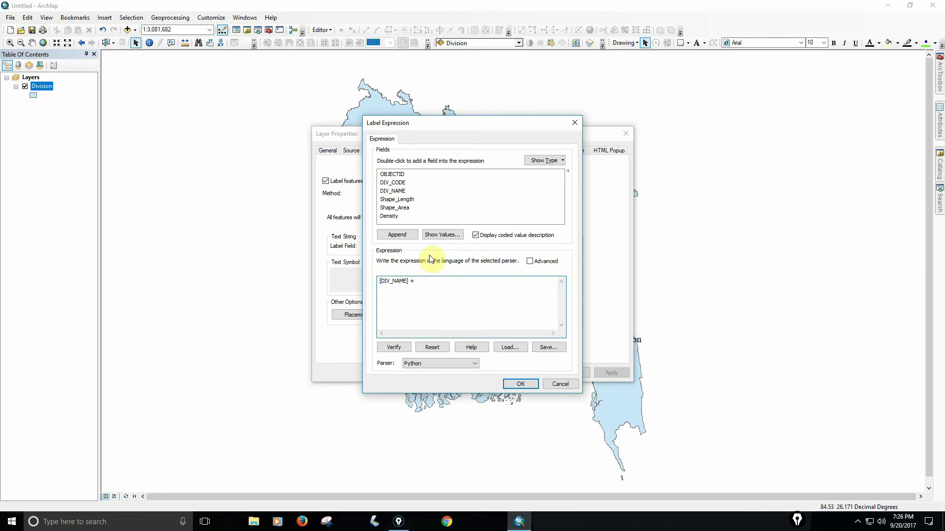
click(389, 217)
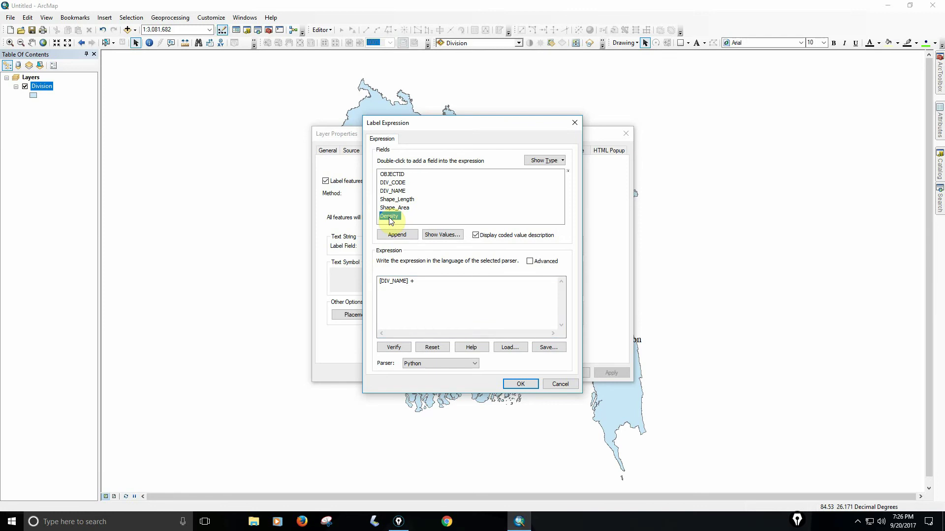
double_click(389, 217)
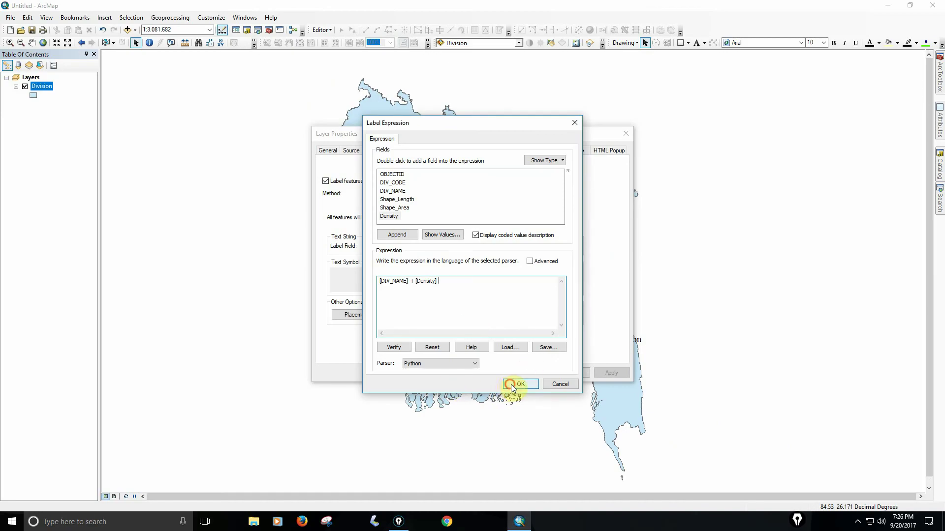
click(544, 448)
click(530, 374)
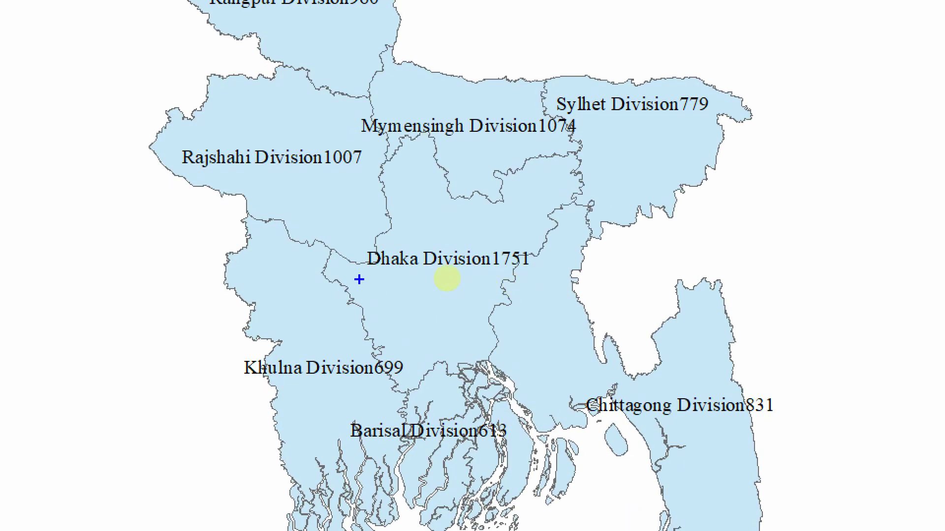
drag(459, 263, 535, 278)
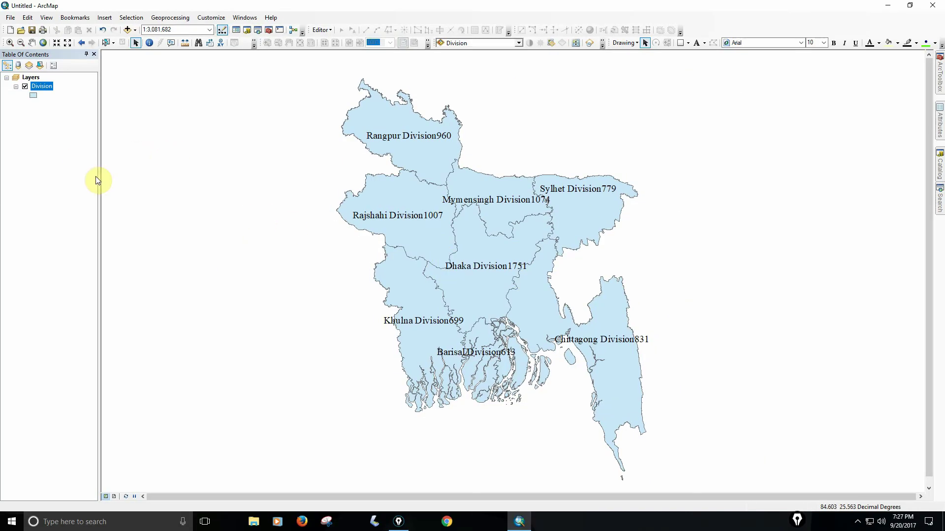
Step: Insert a quoted space between the fields in the Division label expression, as [DIV_NAME] +" "+ [Density], and apply it to the map
right_click(45, 88)
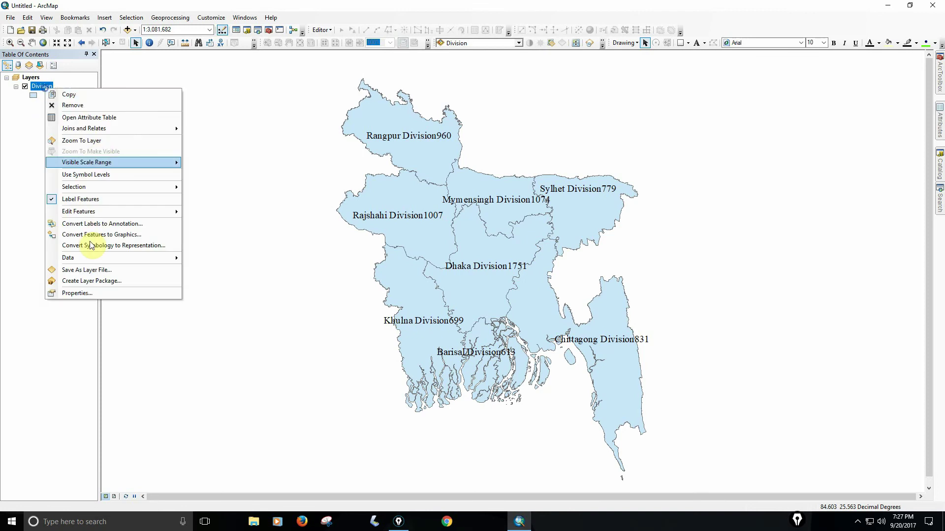
click(84, 293)
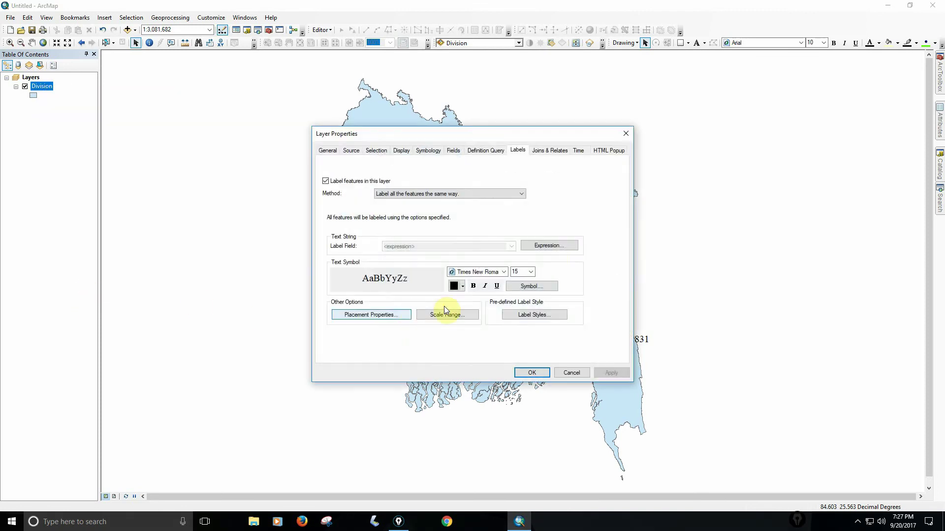
click(546, 246)
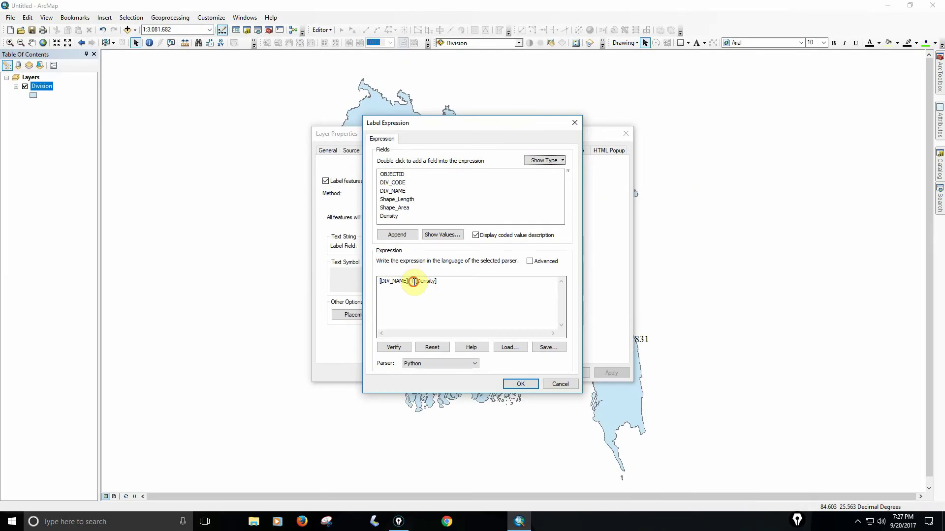
click(425, 276)
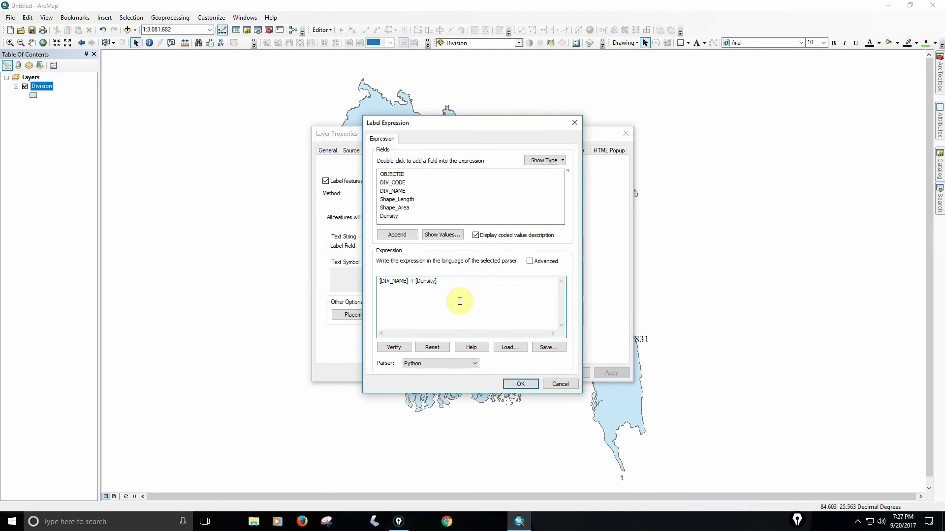
text(+)
text(')
text(')
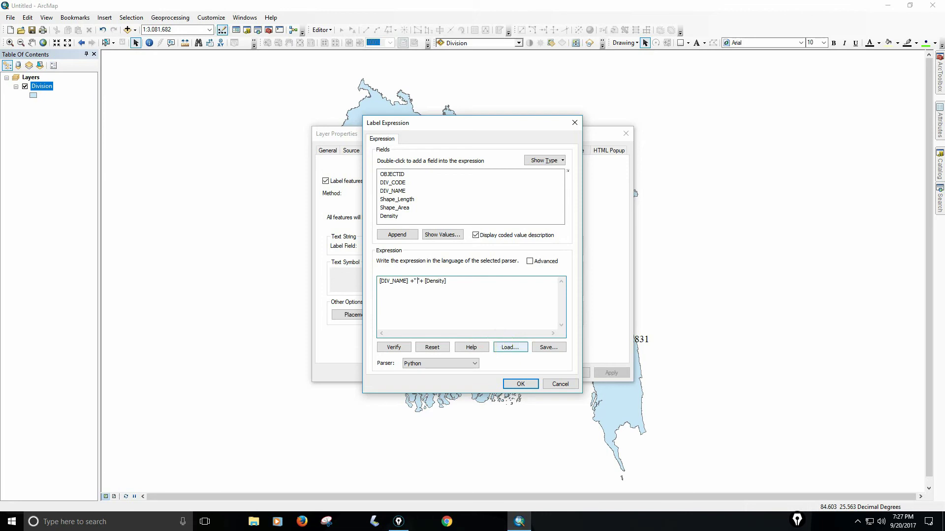
click(518, 383)
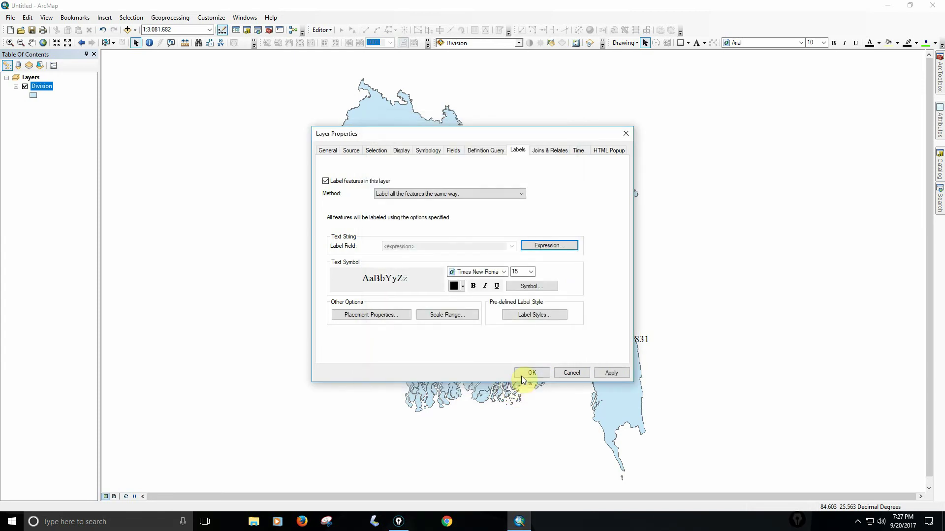
click(525, 374)
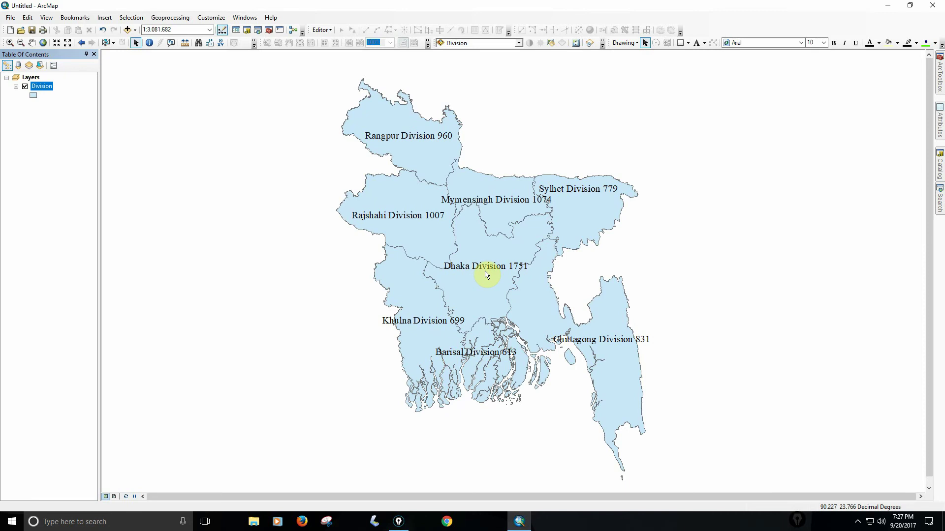
Step: Change the quoted text in the Division label expression so it reads [DIV_NAME] +", Density: "+ [Density]
right_click(41, 86)
click(76, 292)
click(540, 247)
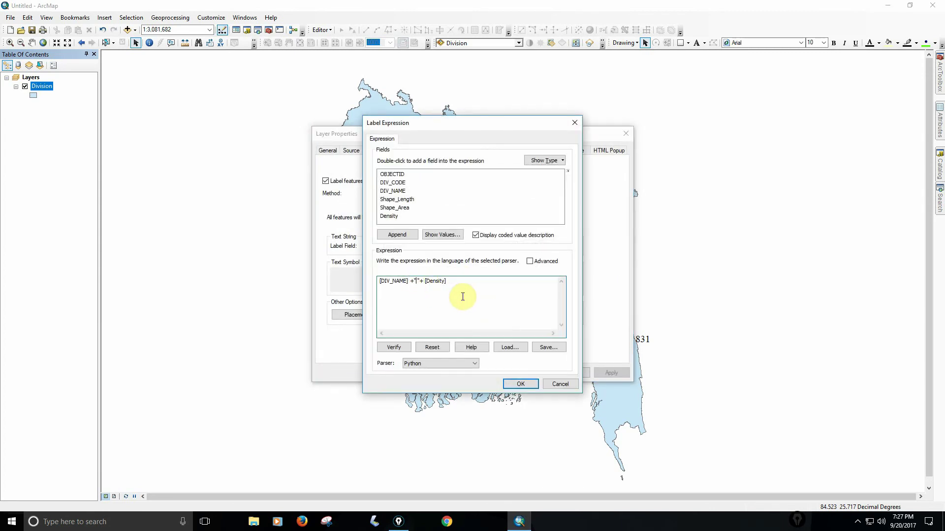
text(, Des)
key(BackSpace)
text(nsit)
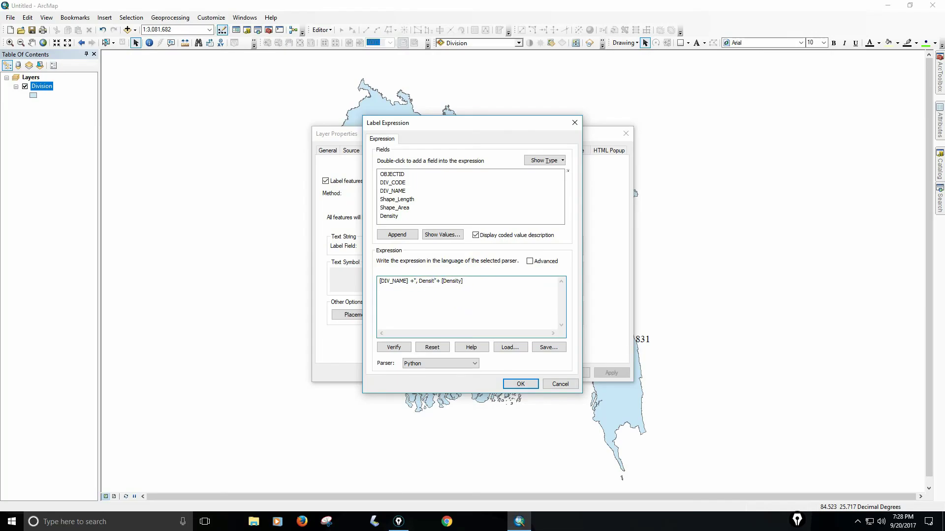
text(y)
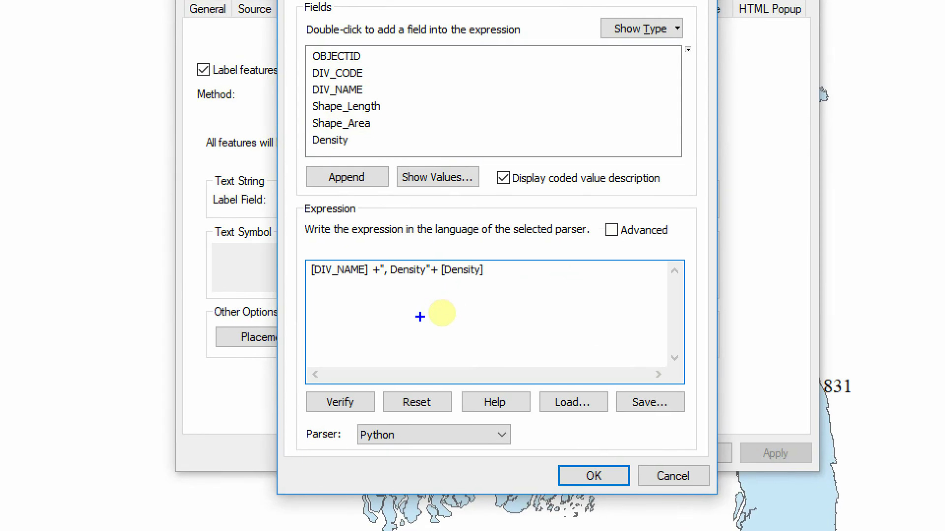
drag(386, 288, 520, 287)
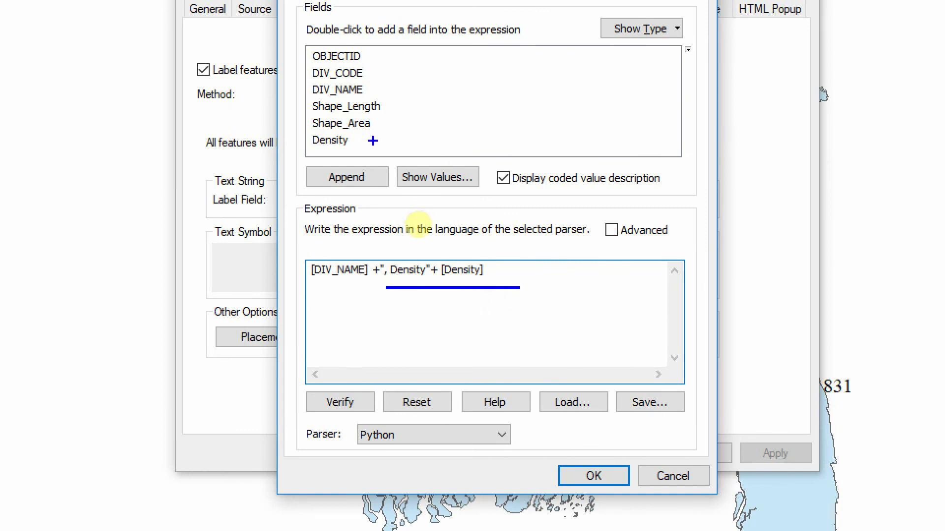
drag(423, 144, 372, 144)
key(Escape)
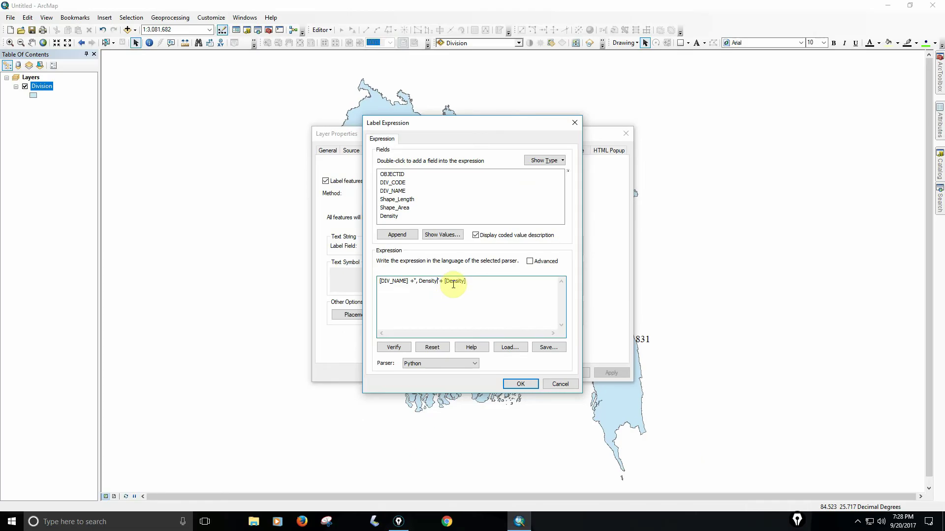
click(436, 281)
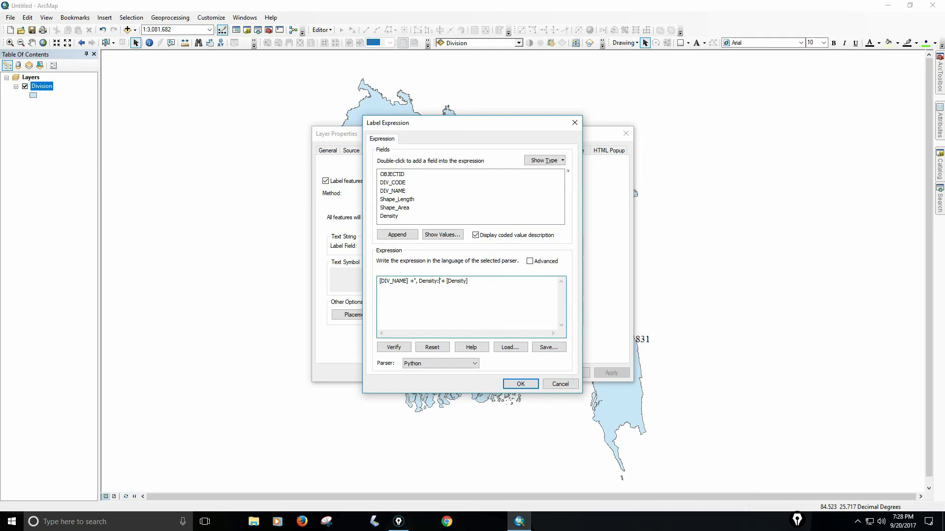
text(:)
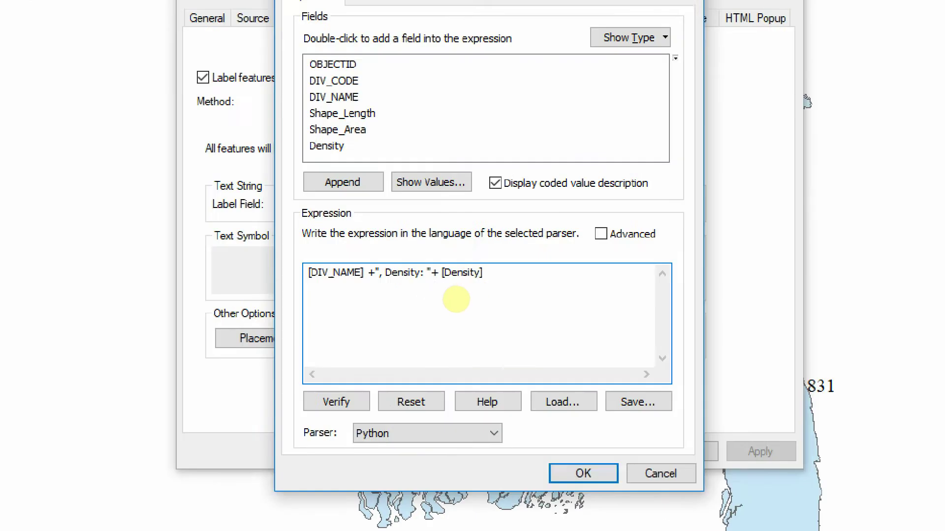
Step: Verify the label expression with a sample label and apply it to the Division layer on the map
click(375, 309)
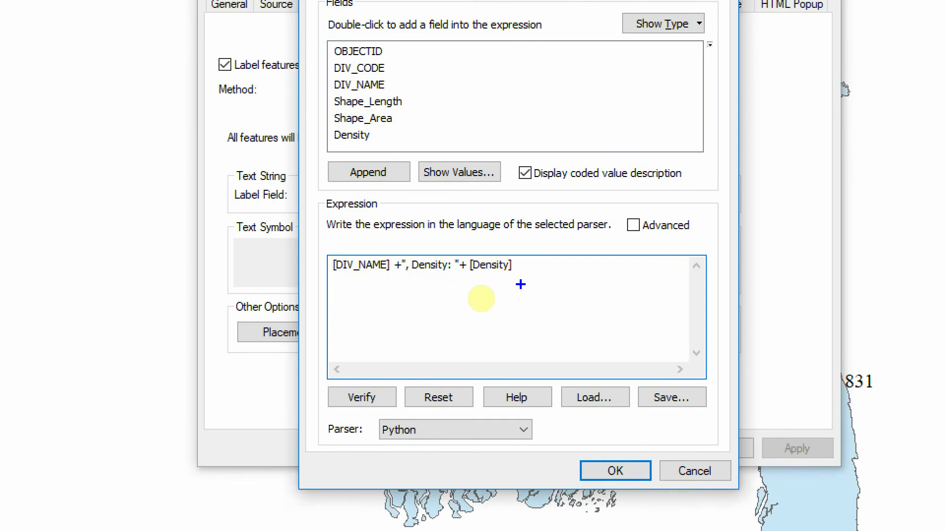
mouse_move(351, 299)
mouse_down()
mouse_move(413, 303)
mouse_move(393, 310)
mouse_move(425, 315)
mouse_up()
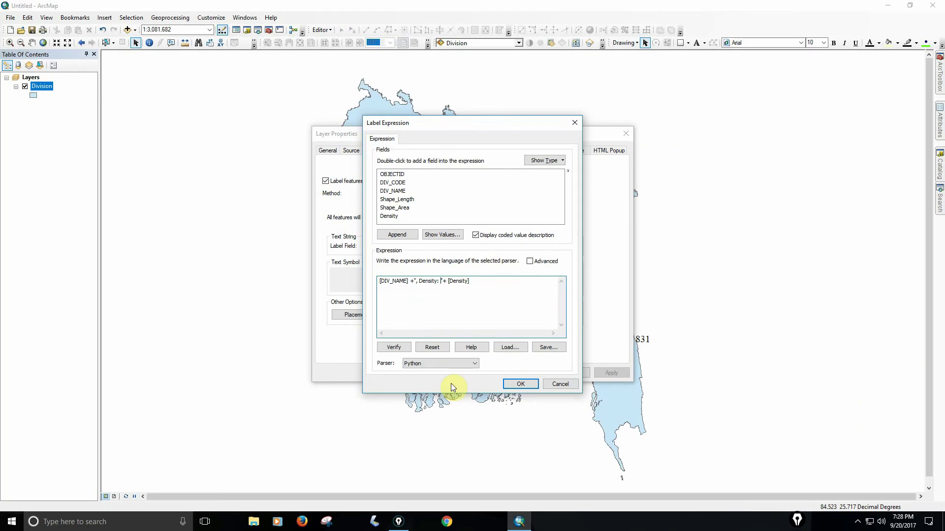
click(377, 403)
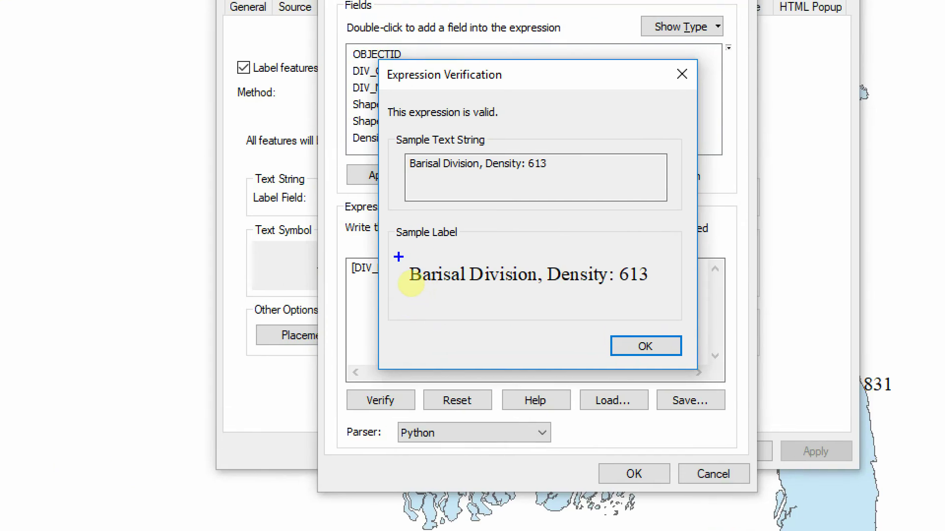
mouse_move(397, 256)
mouse_down()
mouse_move(483, 308)
mouse_move(672, 307)
mouse_up()
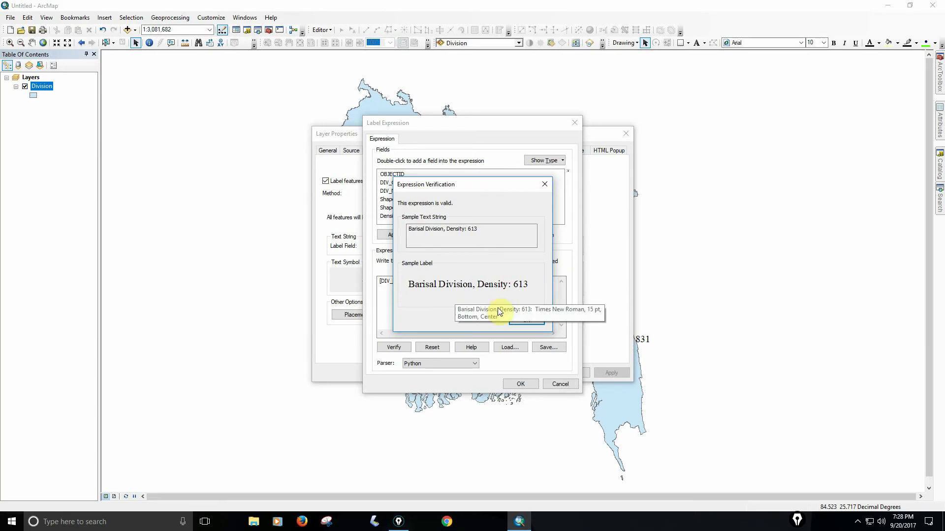
click(648, 351)
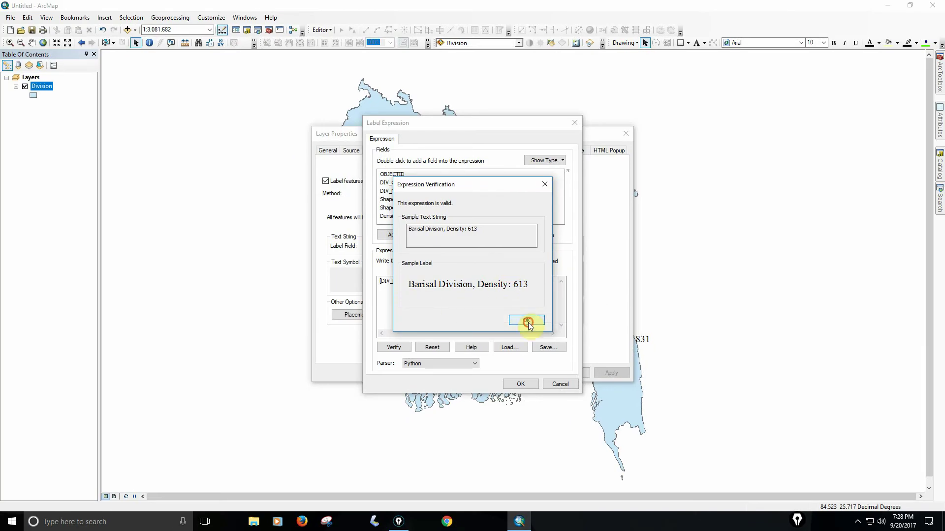
click(520, 384)
click(534, 373)
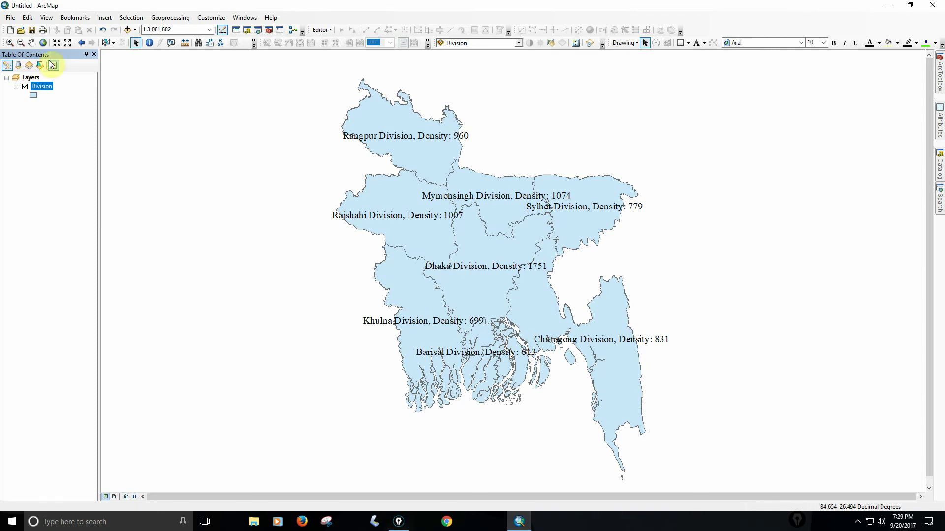
Step: Replace the comma in the Division label expression with a line break, as [DIV_NAME] +'\n'+" Density: "+ [Density]
right_click(49, 88)
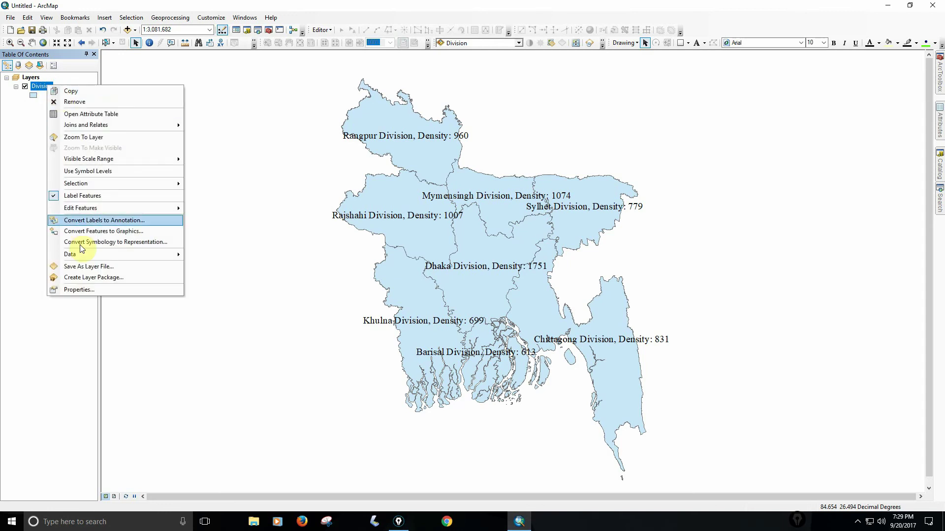
click(81, 288)
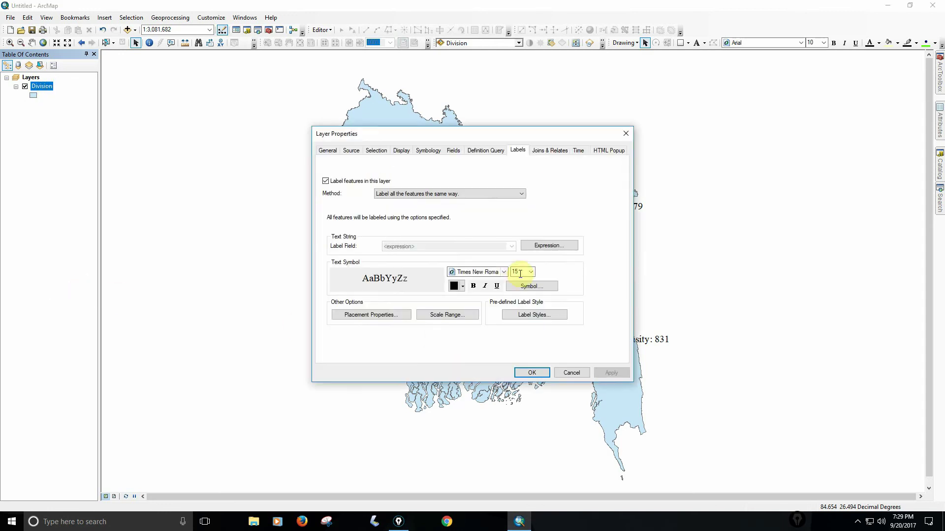
click(544, 244)
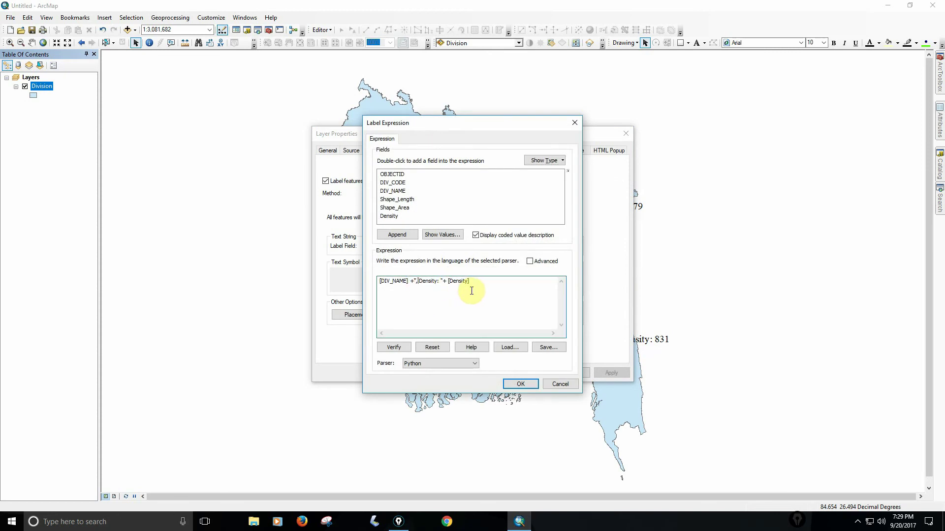
key(BackSpace)
key(BackSpace)
text(+")
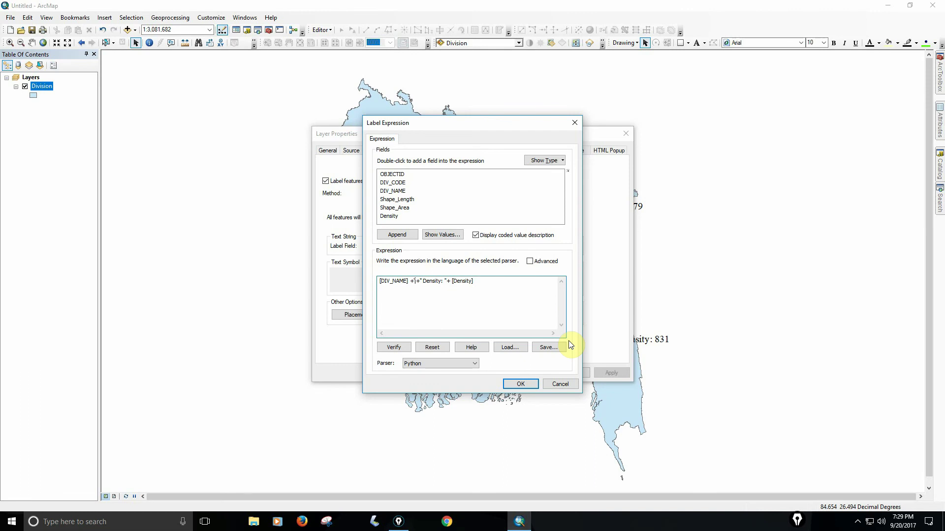
text(\)
text(n)
text(n)
key(Delete)
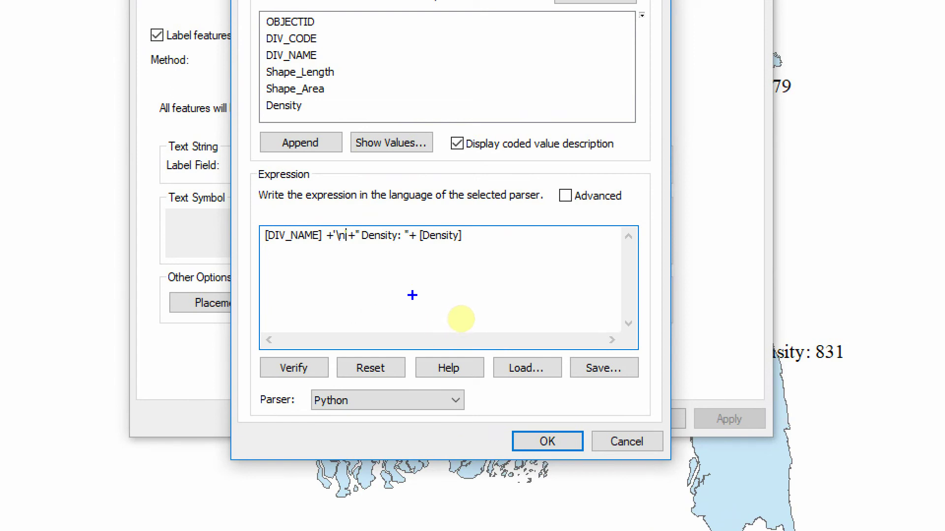
drag(365, 281, 380, 333)
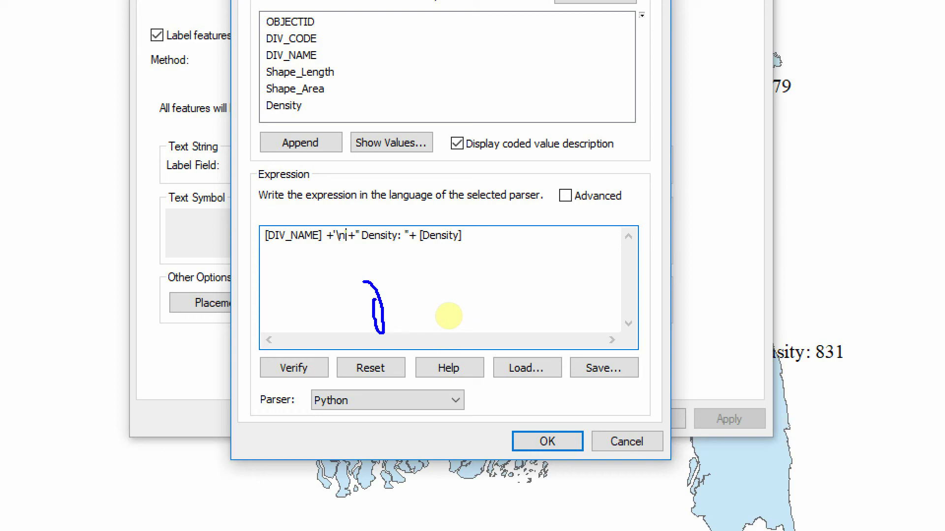
drag(374, 299, 442, 324)
drag(311, 281, 386, 357)
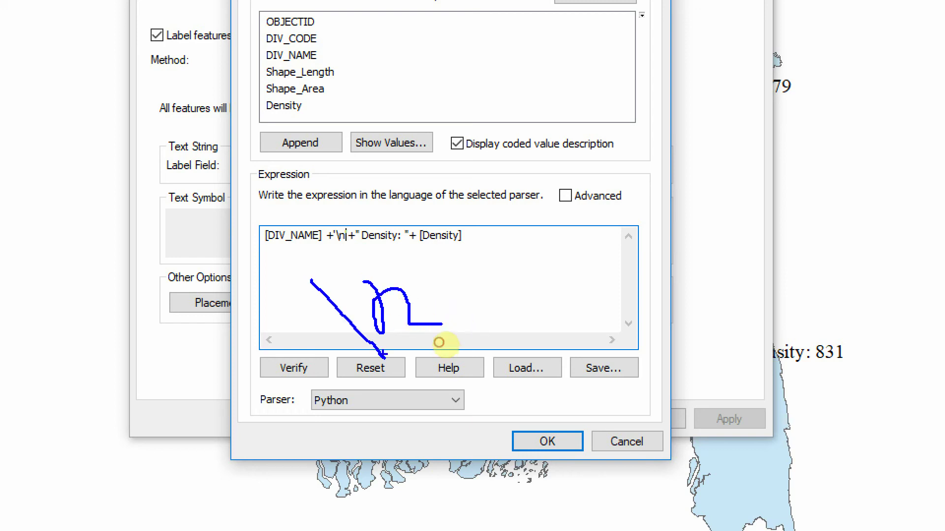
drag(292, 270, 295, 308)
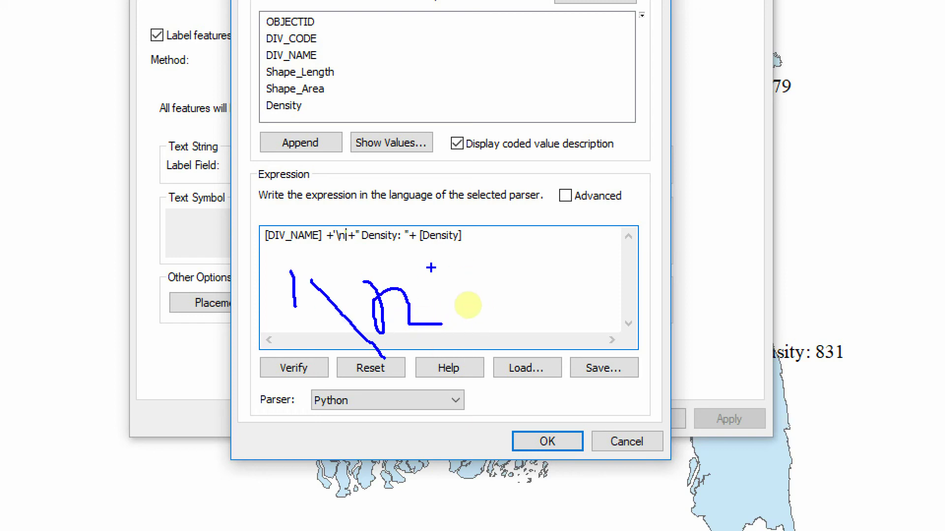
mouse_move(427, 268)
mouse_down()
mouse_move(426, 300)
mouse_move(629, 313)
mouse_up()
drag(553, 281, 546, 372)
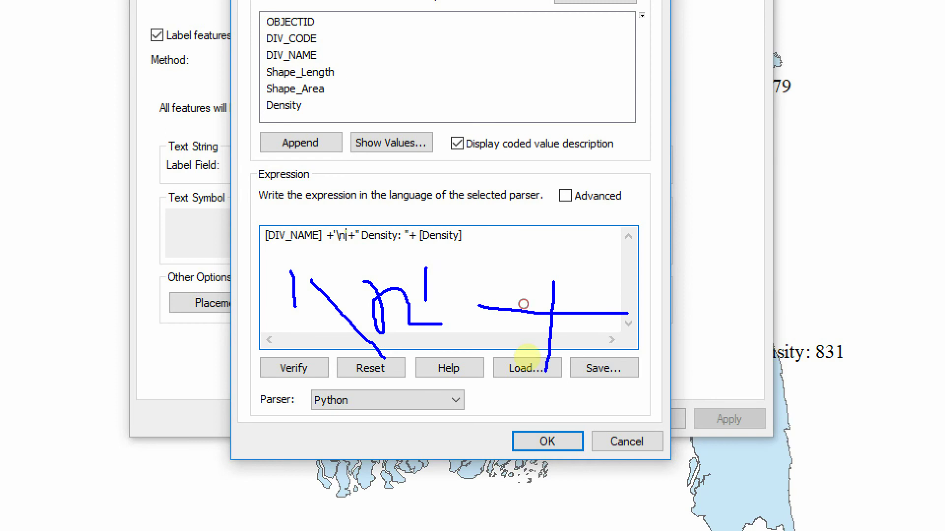
drag(204, 323, 281, 334)
drag(243, 293, 241, 380)
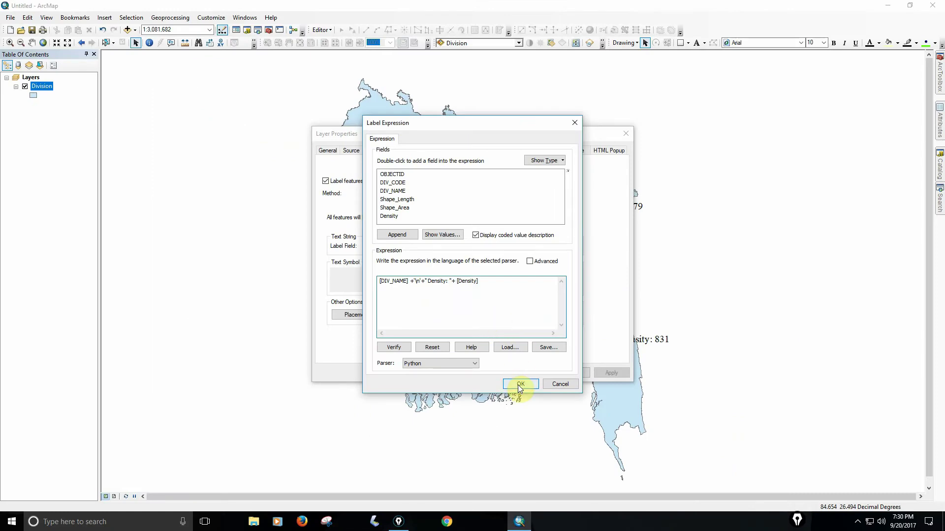
Step: Accept the line-break label expression and apply it to the Division layer on the map
click(519, 385)
click(533, 373)
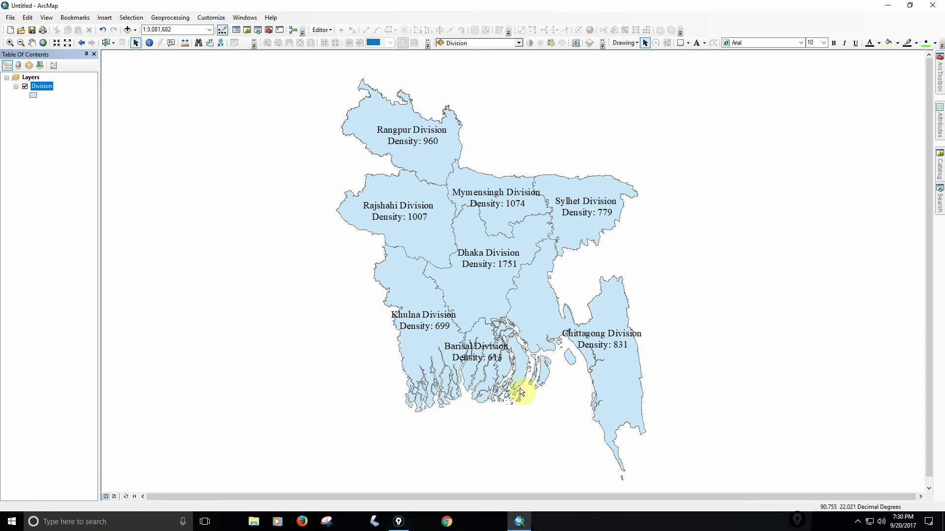
Step: Open the label expression in the Division layer's properties and clear the existing expression text
right_click(47, 87)
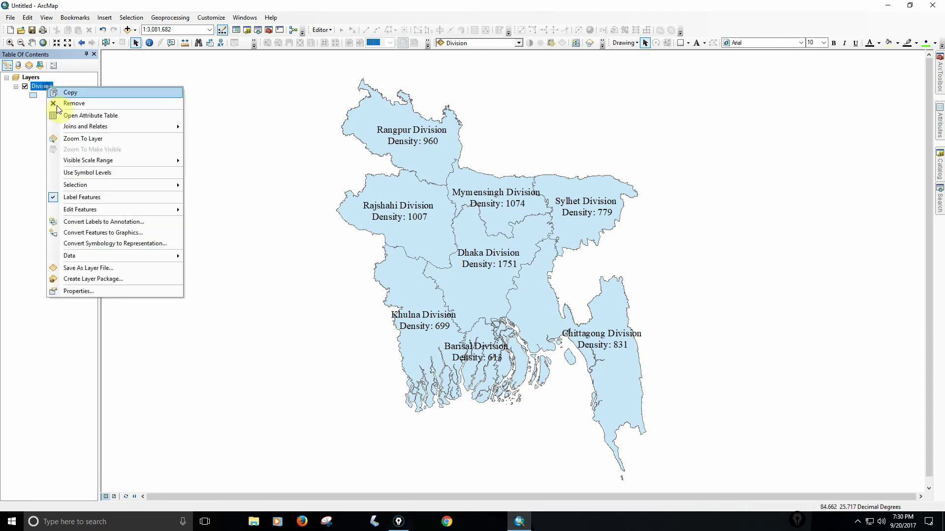
click(79, 293)
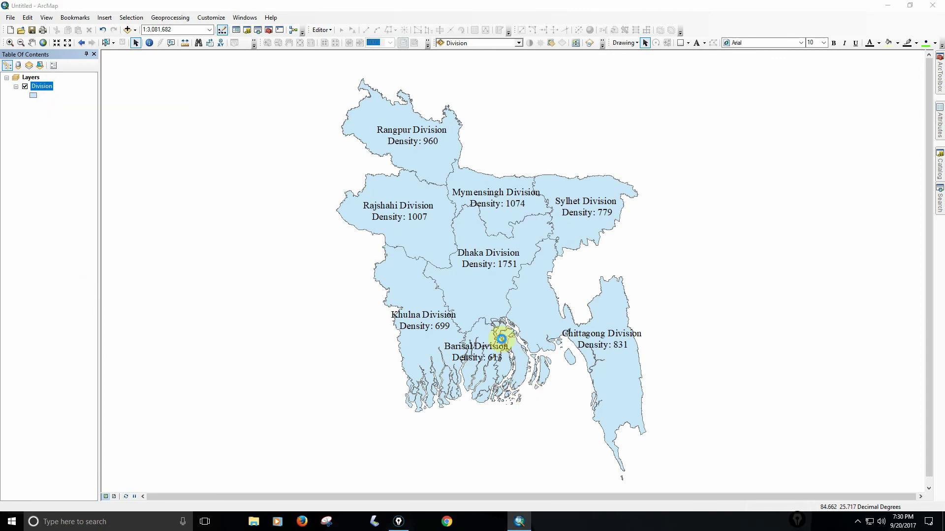
drag(597, 135, 409, 278)
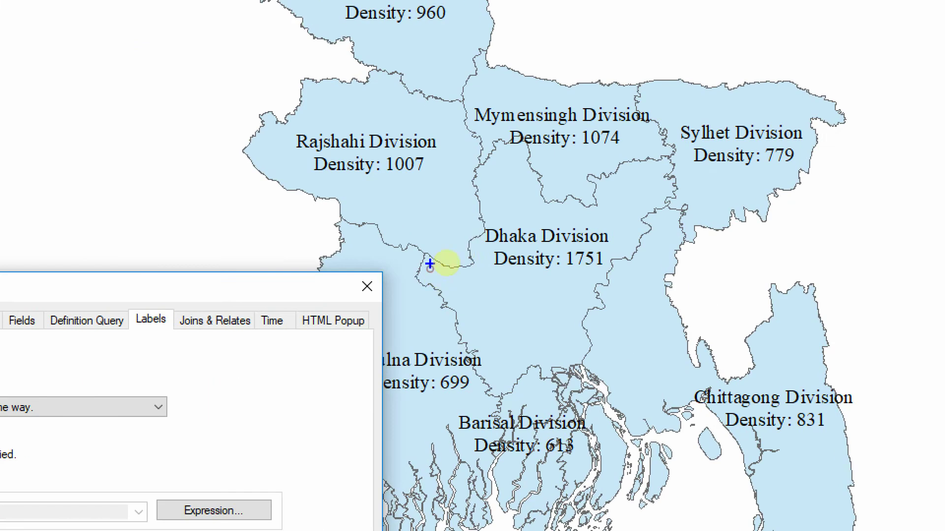
drag(472, 213, 622, 252)
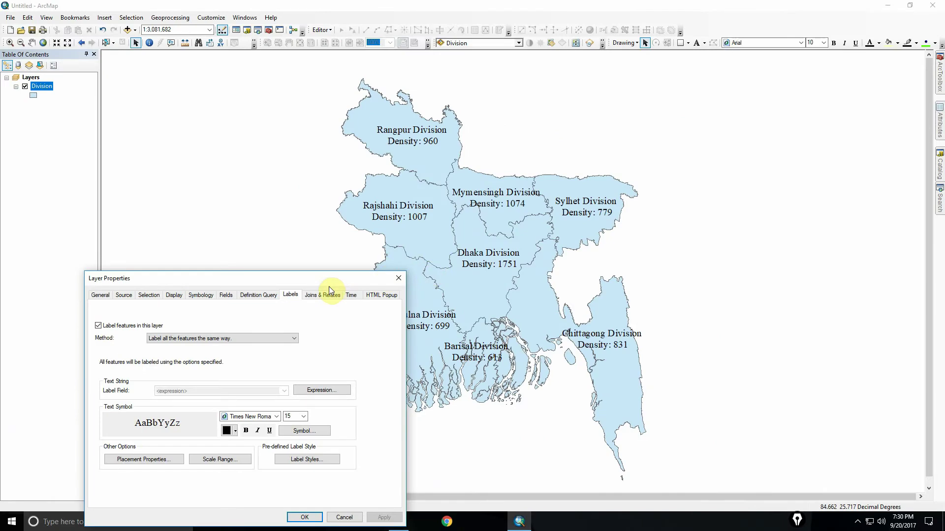
drag(224, 297, 512, 112)
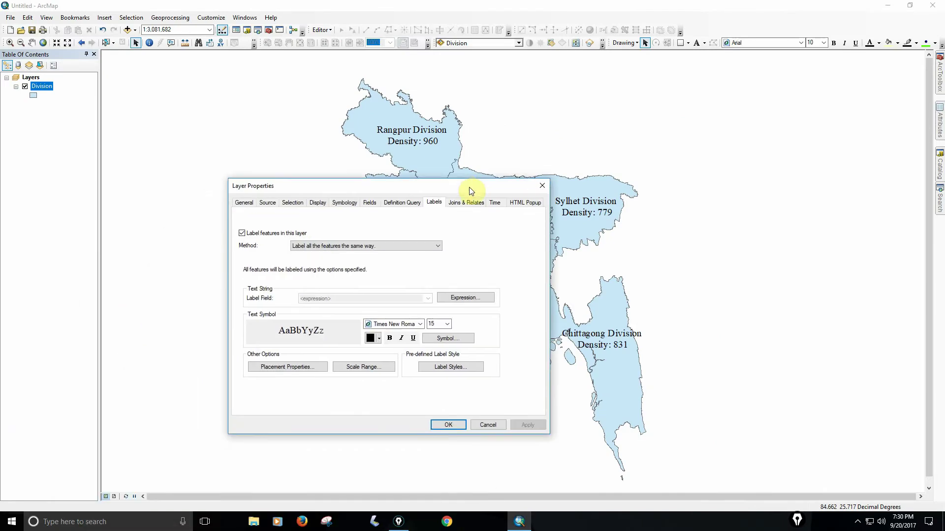
drag(470, 191, 481, 181)
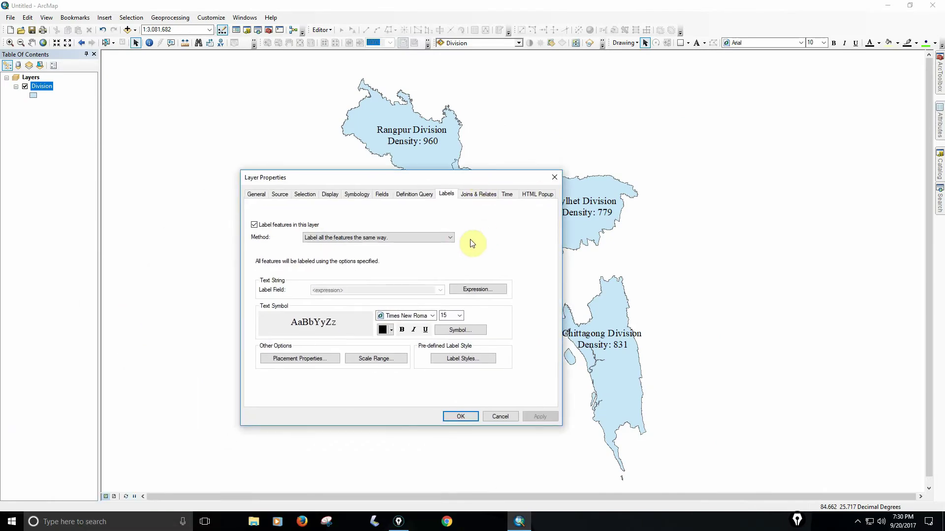
click(478, 290)
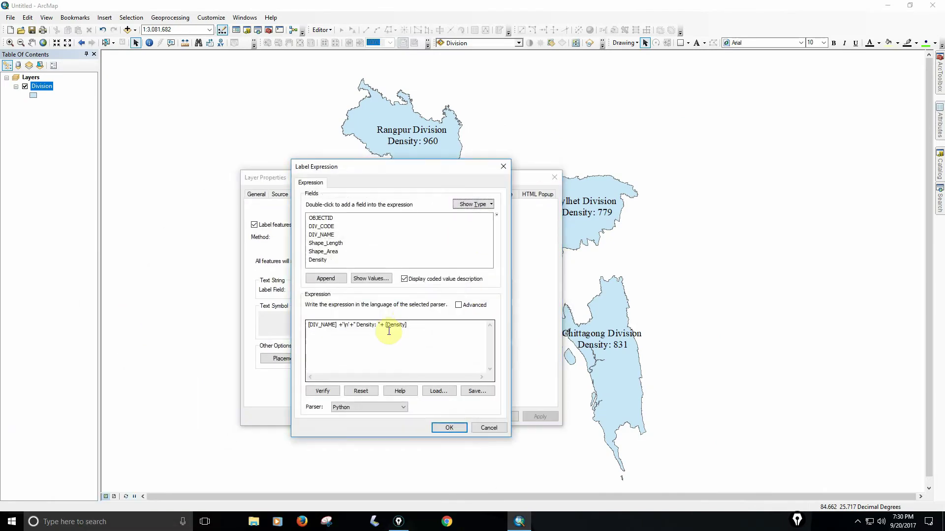
click(432, 325)
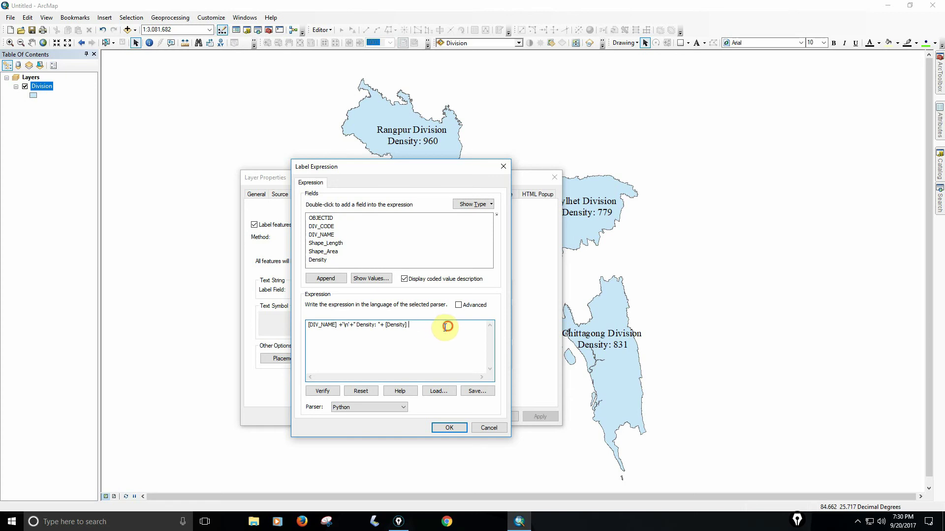
drag(447, 327, 176, 346)
key(Delete)
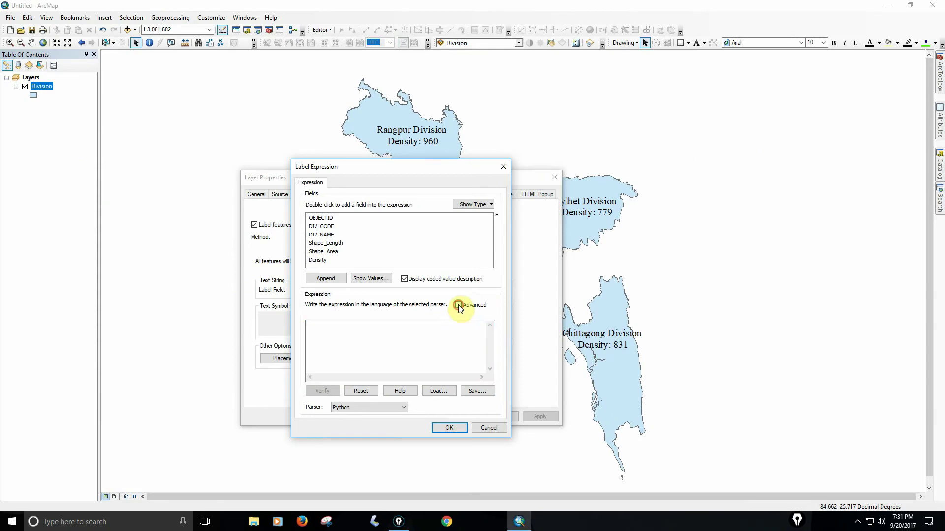
Step: Enable the advanced label expression, make [DIV_NAME] the parameter of the FindLabel function, and start a new line below it
click(472, 289)
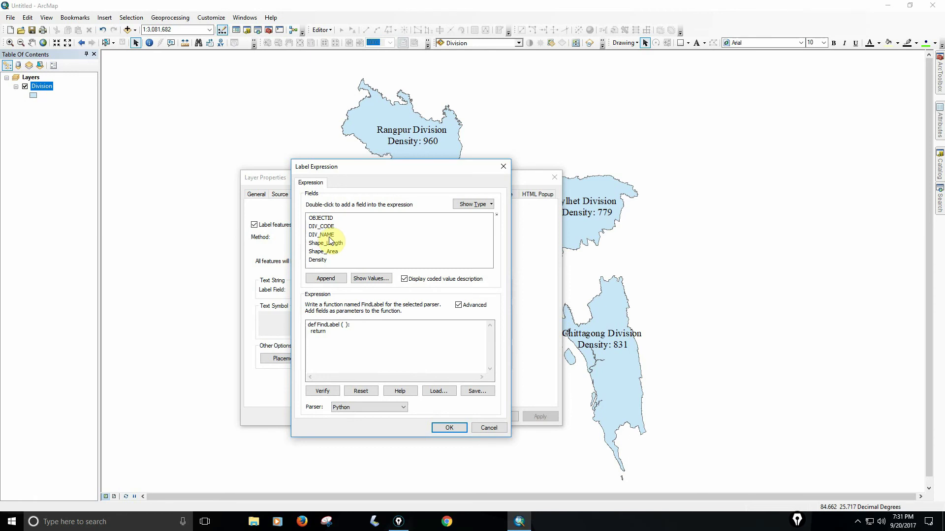
click(349, 325)
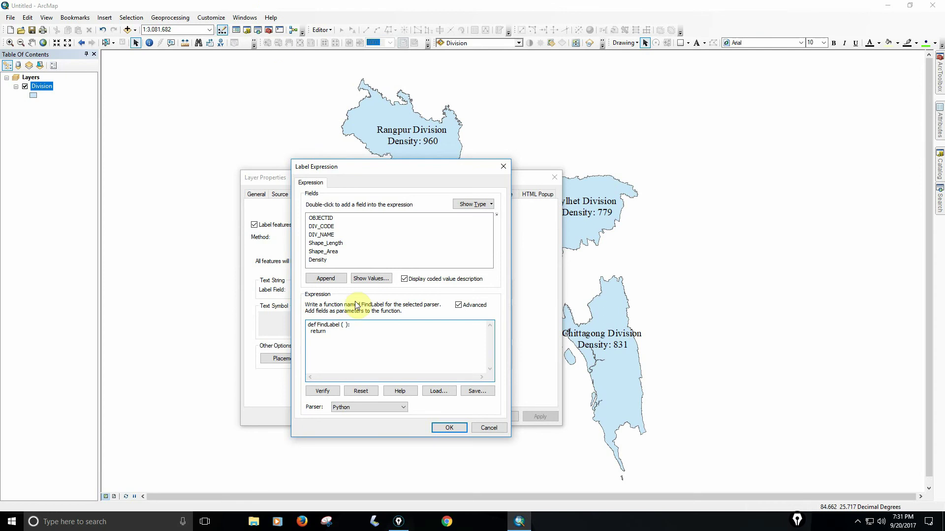
double_click(325, 236)
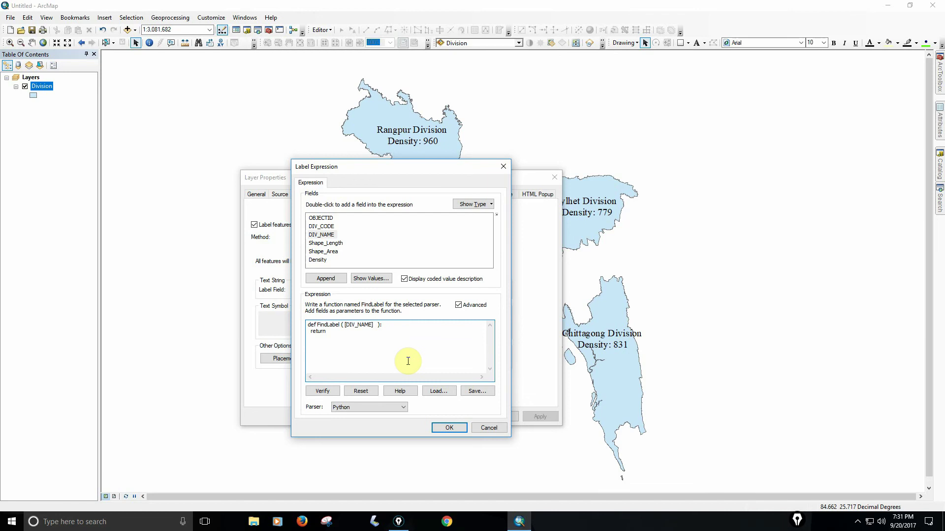
key(Delete)
key(Return)
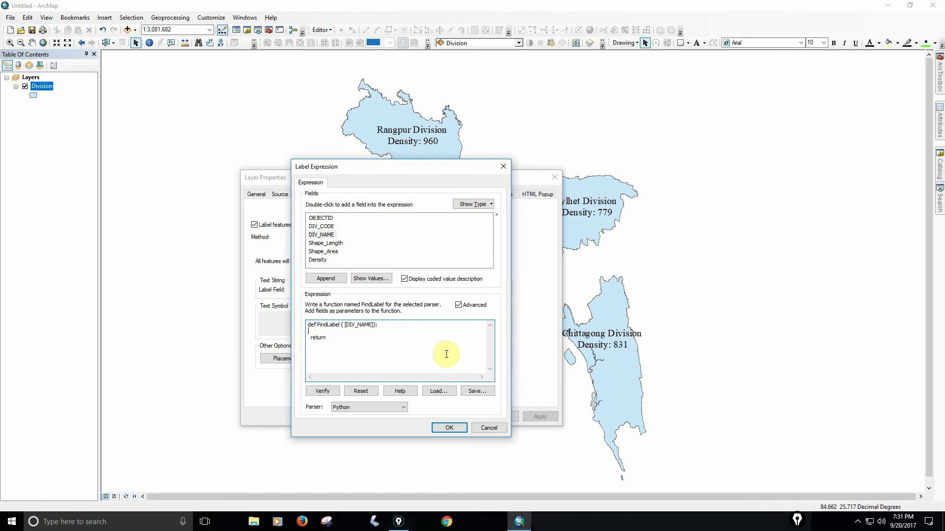
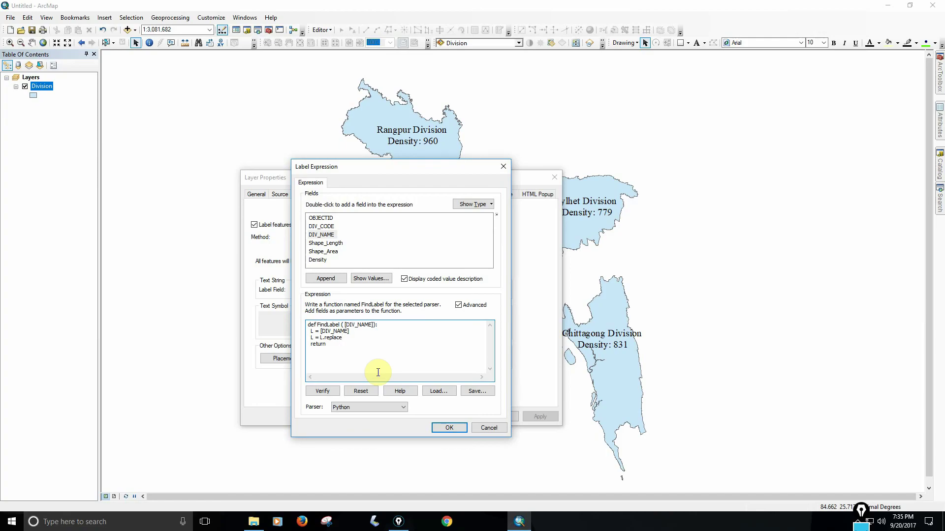
Step: Complete the replacement line as L = L.replace(' ','\n') and have the FindLabel function return L
text(('',)
text(')
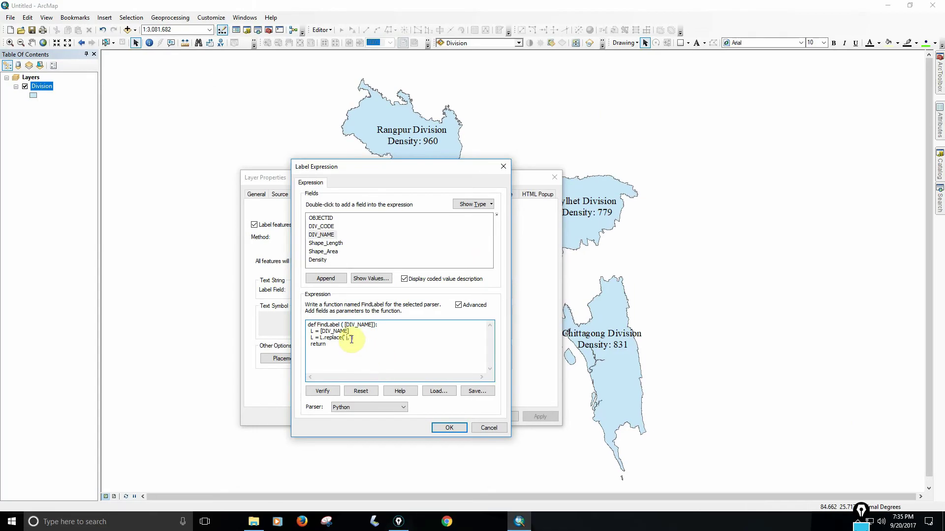
click(319, 307)
text(')
text(\n)
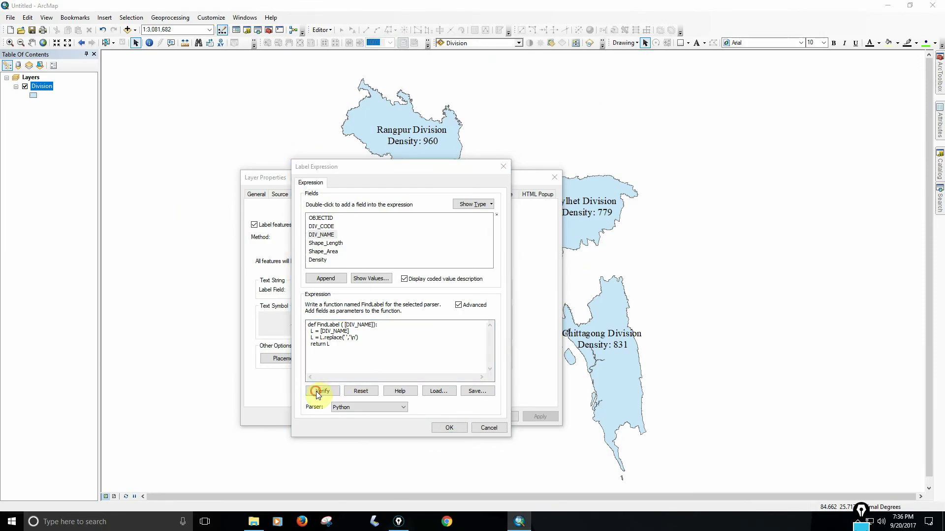
Step: Verify the FindLabel expression with a sample label and apply it to the Division layer on the map
click(278, 408)
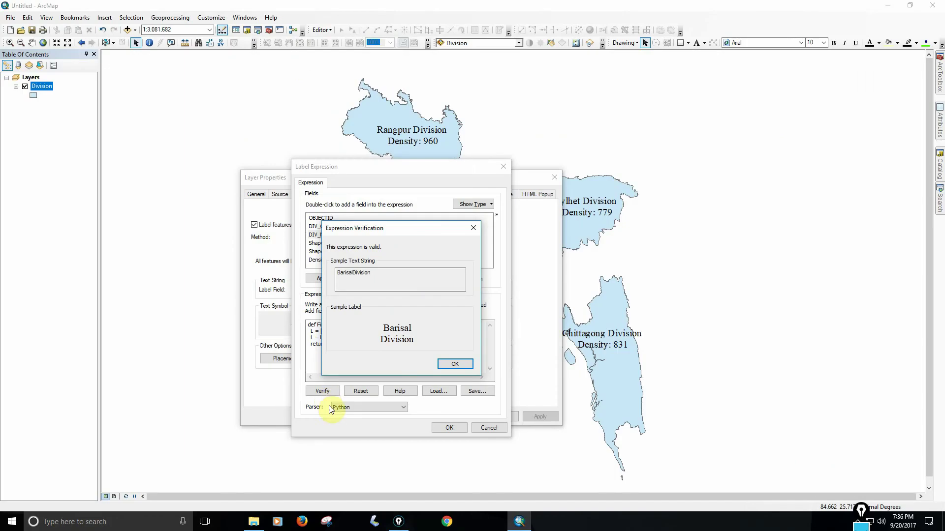
click(454, 365)
click(451, 428)
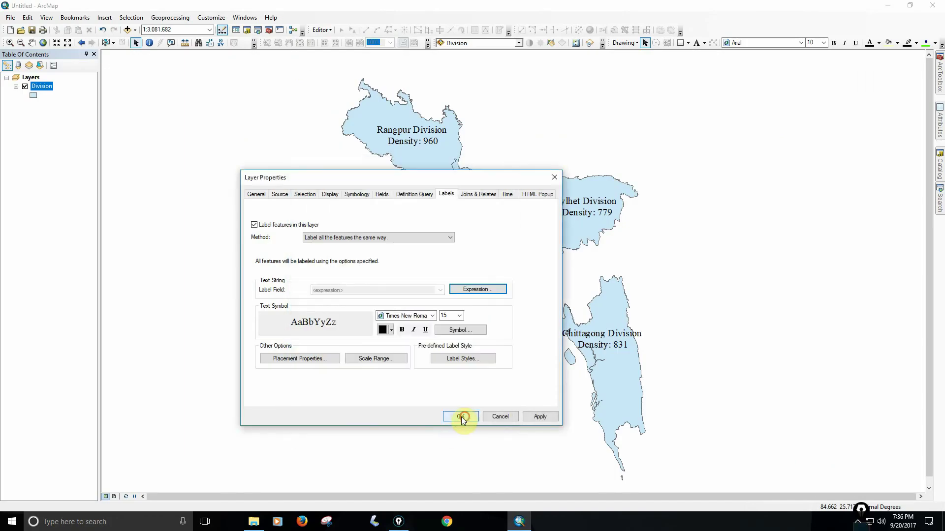
click(464, 417)
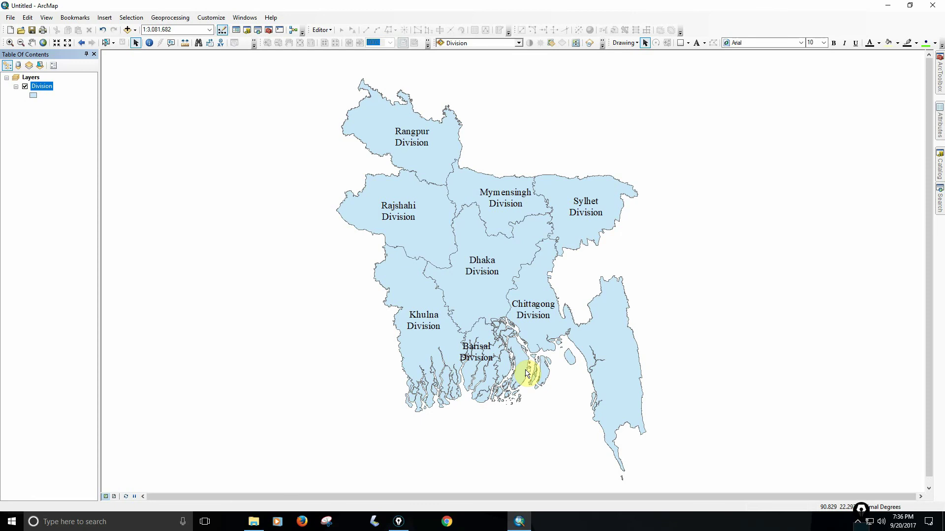
key(Up)
key(Right)
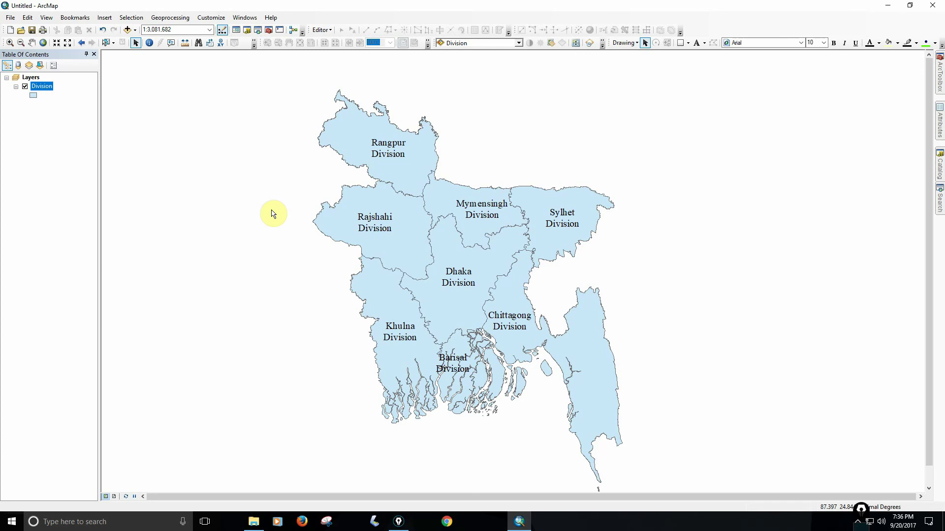
Step: Reopen the Division layer's label expression and add [Density] as the second parameter of FindLabel
right_click(36, 84)
click(67, 296)
click(377, 298)
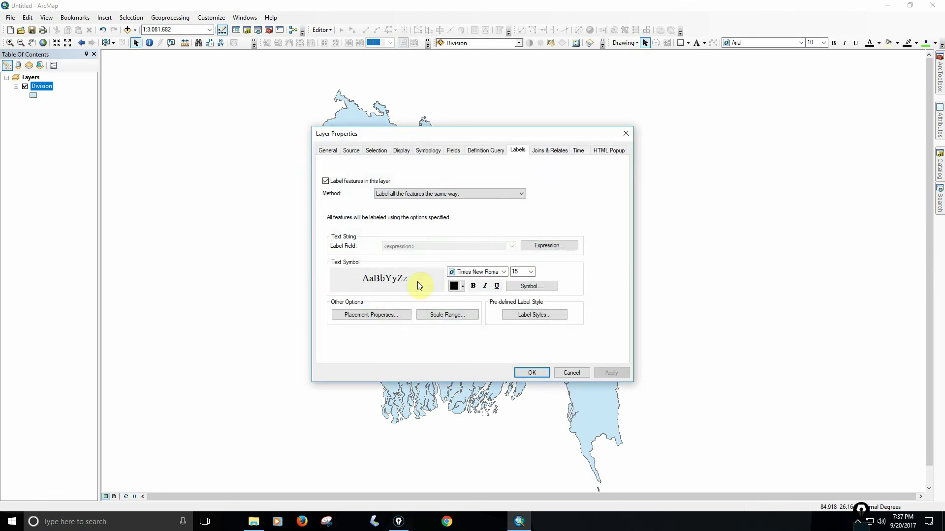
click(545, 245)
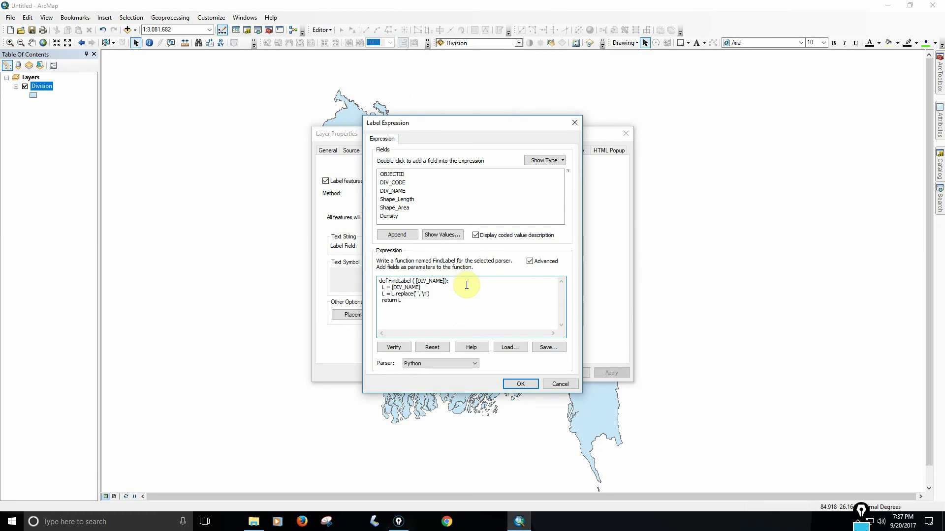
text(,)
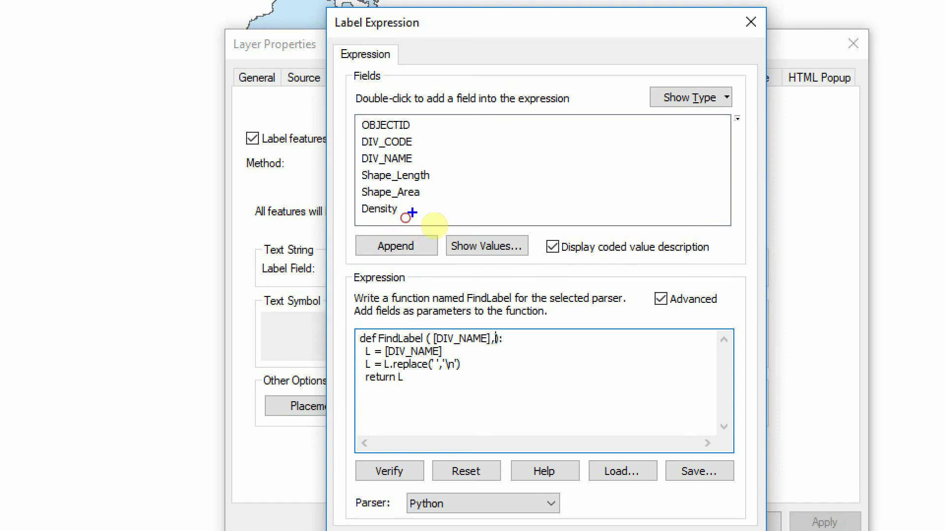
drag(415, 212, 465, 212)
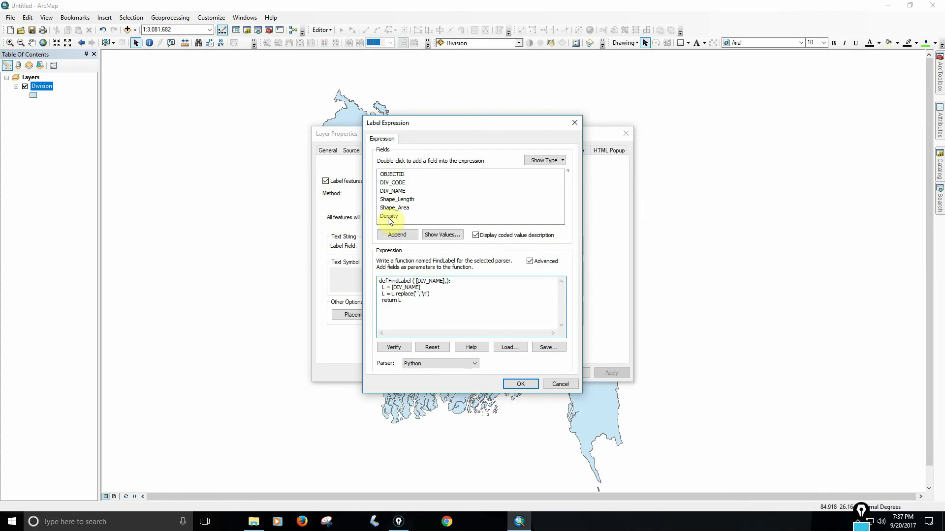
double_click(379, 210)
key(Delete)
Step: Insert the condition if int( [Density]) >=1000: on a new line below the replace line
click(408, 278)
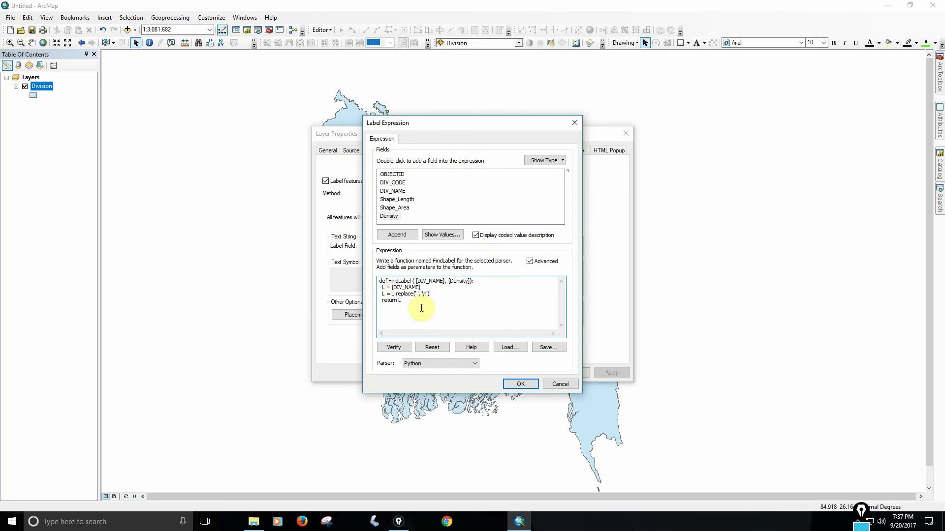
key(Return)
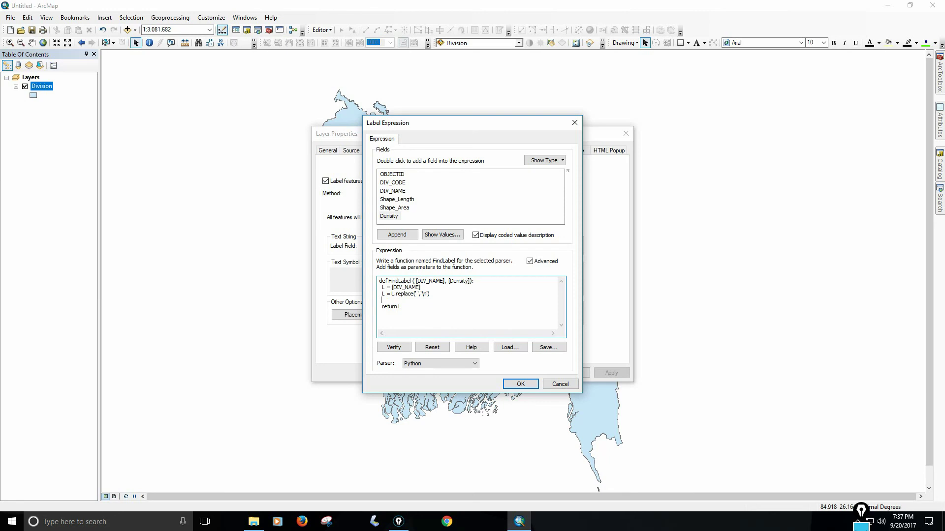
text(if int()
double_click(389, 217)
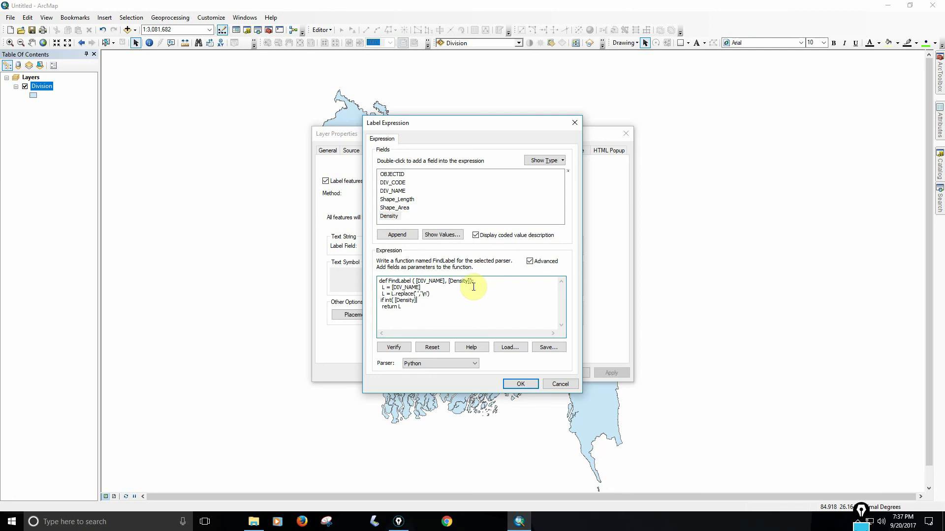
text())
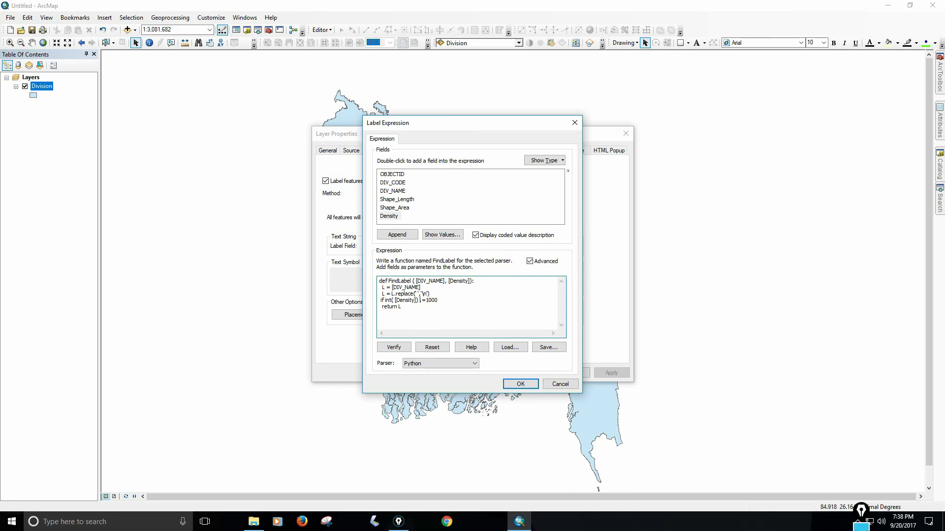
text(>)
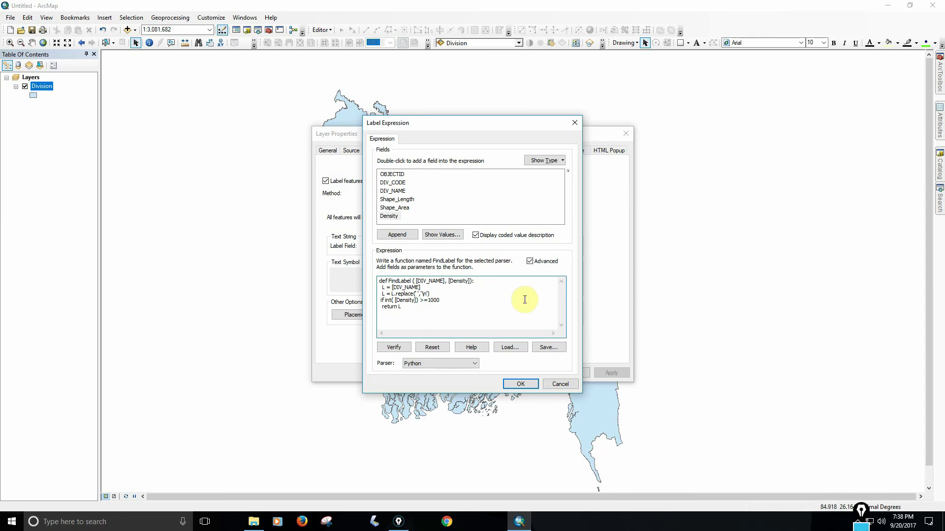
text(:)
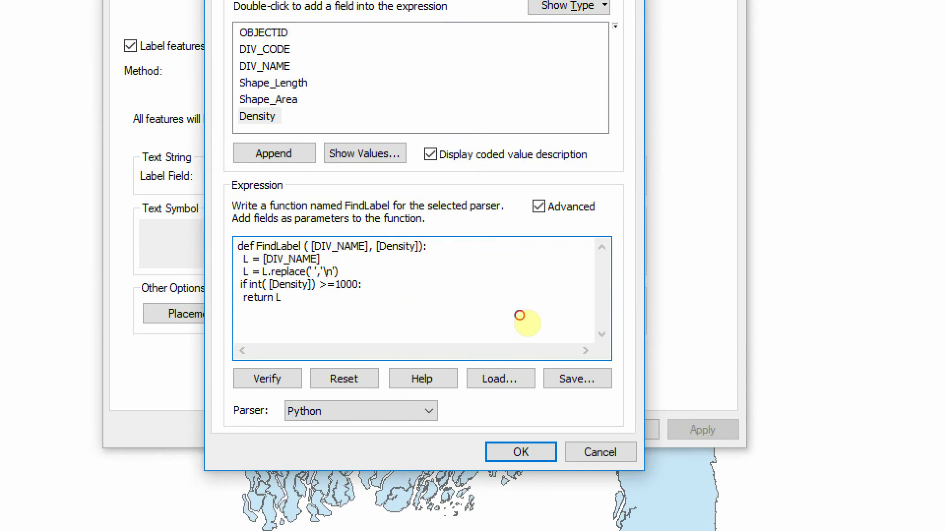
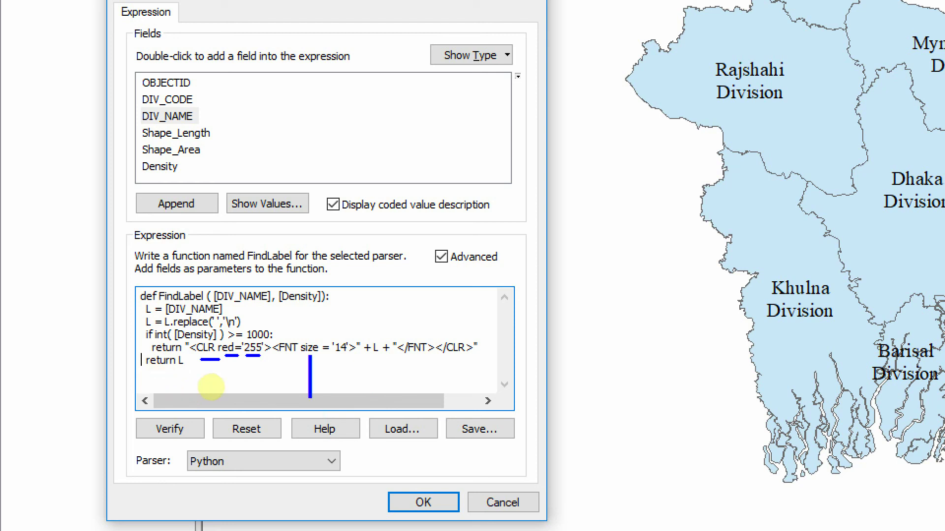
text(0 -255)
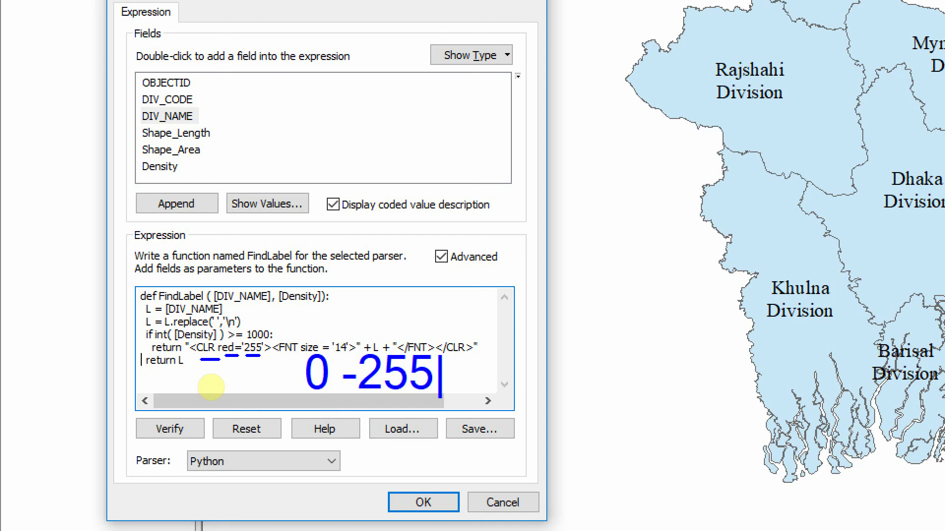
key(BackSpace)
key(BackSpace)
key(BackSpace)
key(BackSpace)
key(BackSpace)
key(BackSpace)
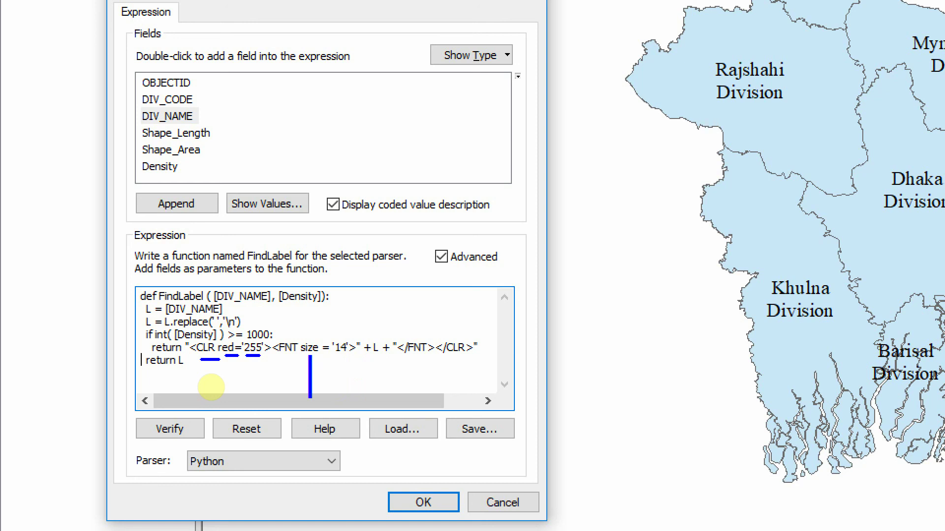
text(15)
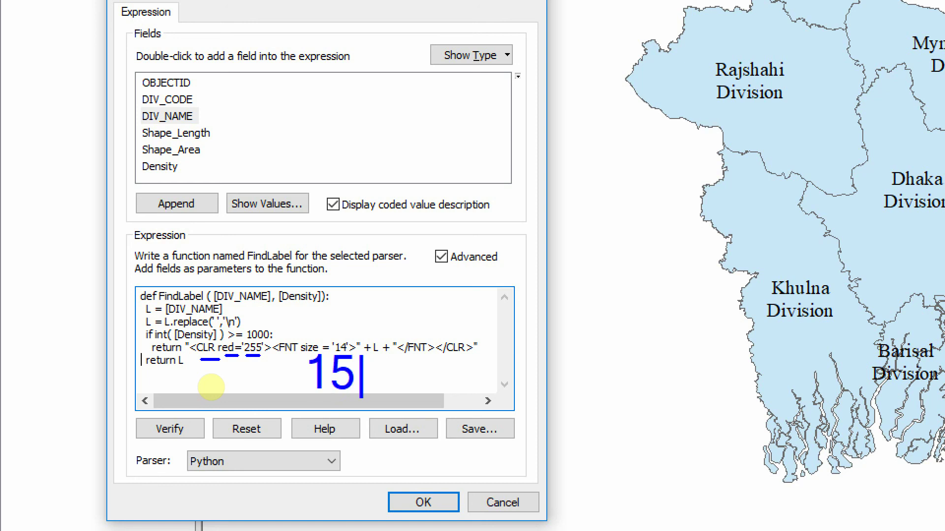
key(BackSpace)
key(BackSpace)
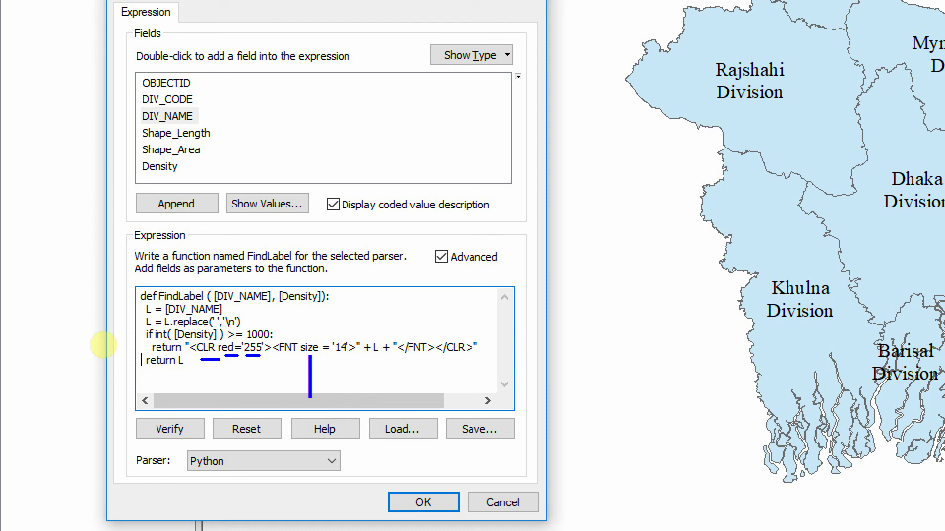
drag(277, 361, 297, 361)
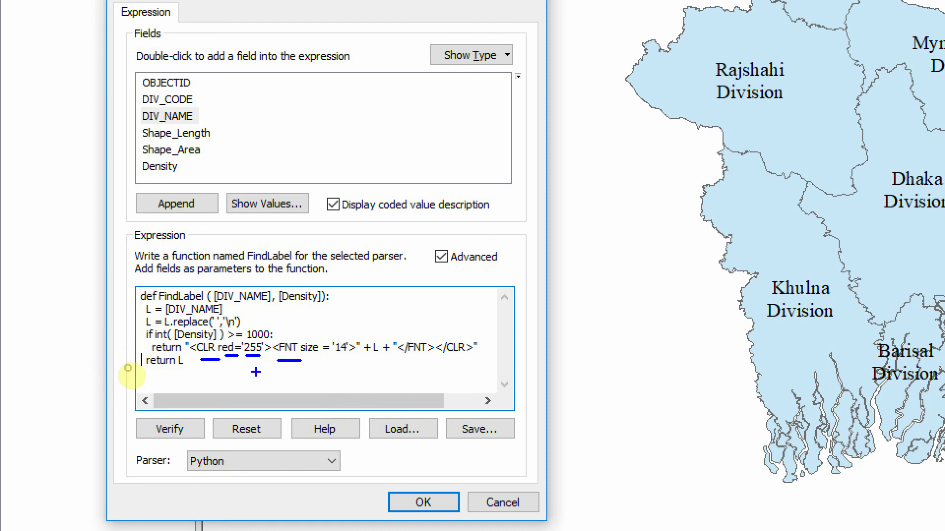
mouse_move(257, 373)
mouse_down()
mouse_move(222, 382)
mouse_move(261, 396)
mouse_move(310, 375)
mouse_move(332, 378)
mouse_move(294, 399)
mouse_up()
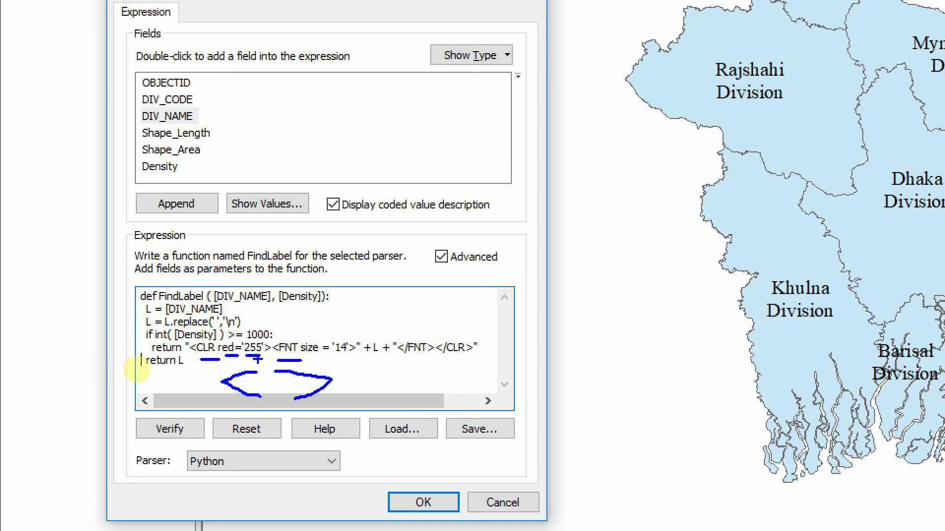
drag(299, 361, 276, 370)
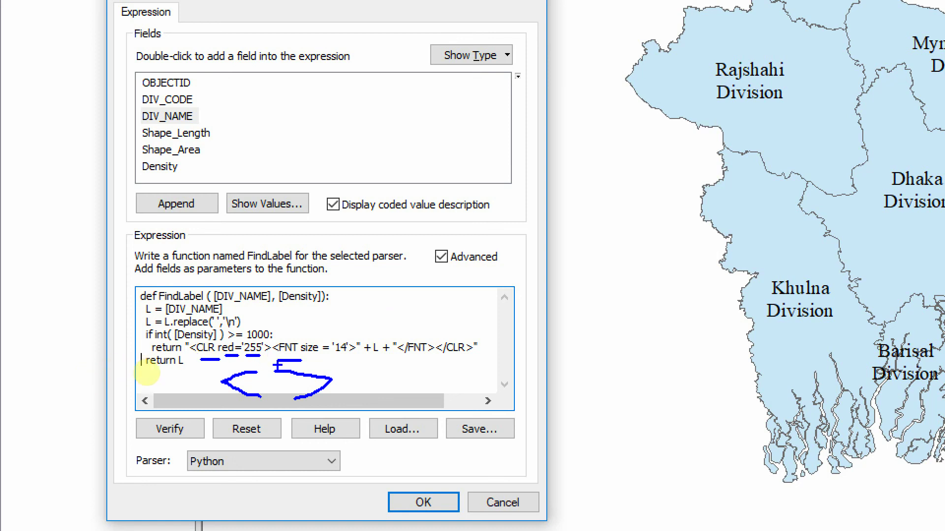
key(ctrl+z)
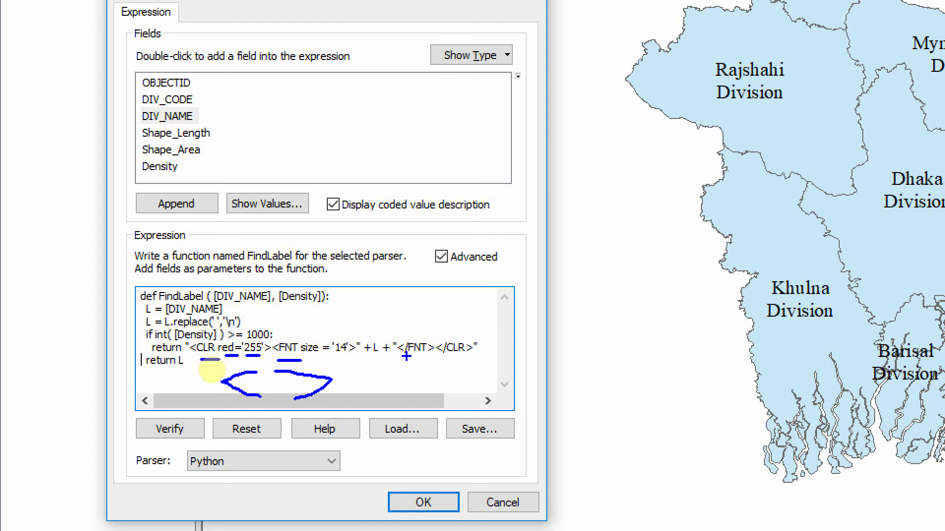
drag(380, 391, 412, 364)
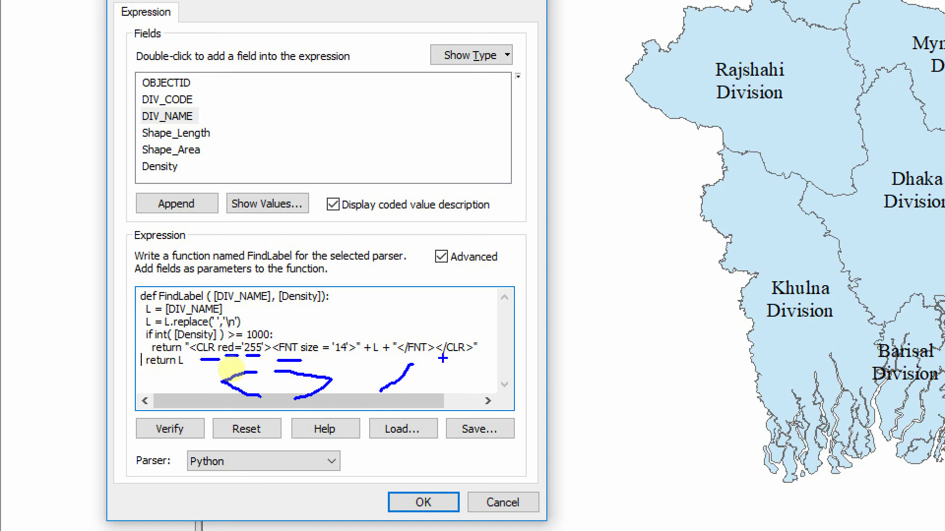
mouse_move(431, 378)
mouse_down()
mouse_move(447, 362)
mouse_move(431, 354)
mouse_move(433, 376)
mouse_move(490, 369)
mouse_up()
drag(466, 362, 491, 369)
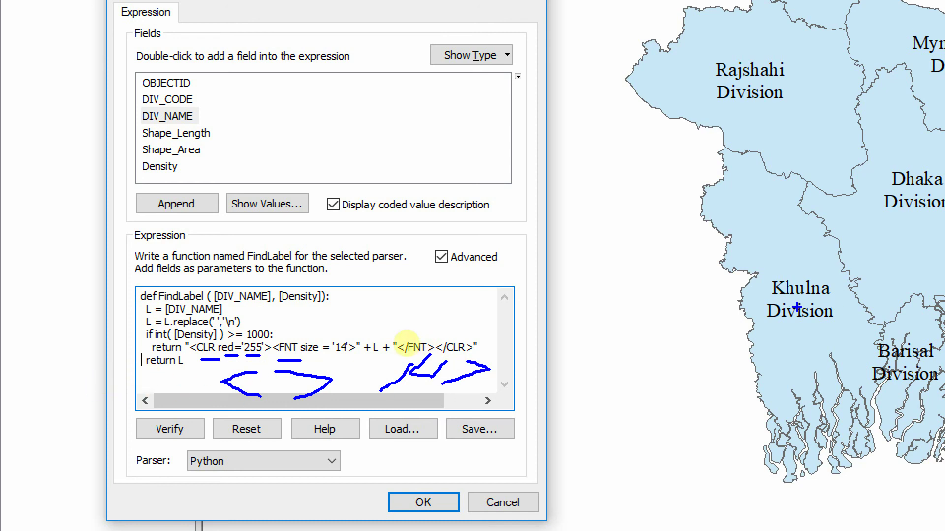
drag(742, 266, 801, 318)
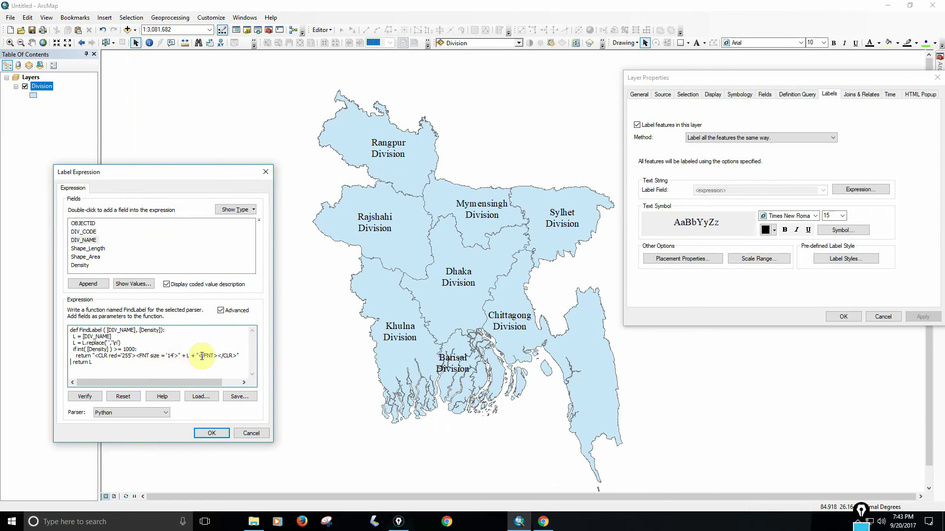
Step: Replace the final return L line of the FindLabel function with else: and start a new line below it
drag(175, 363, 70, 365)
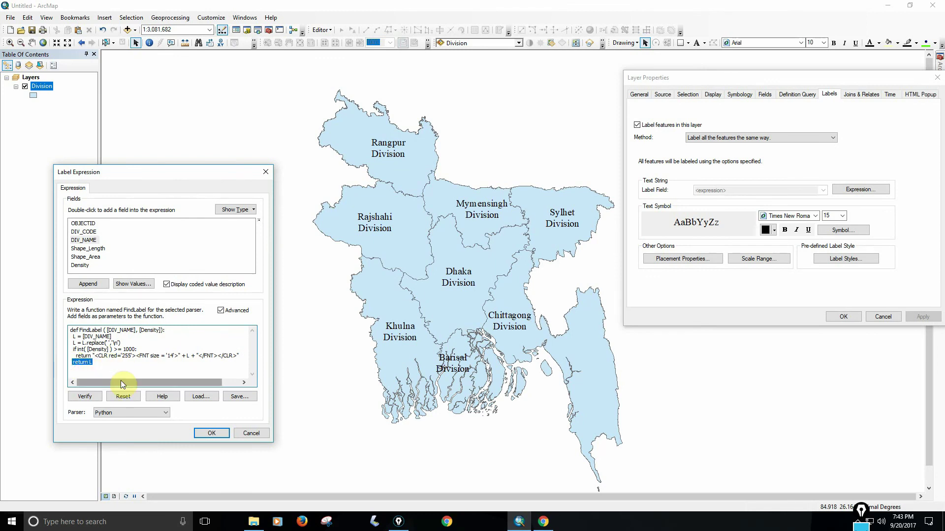
text(else)
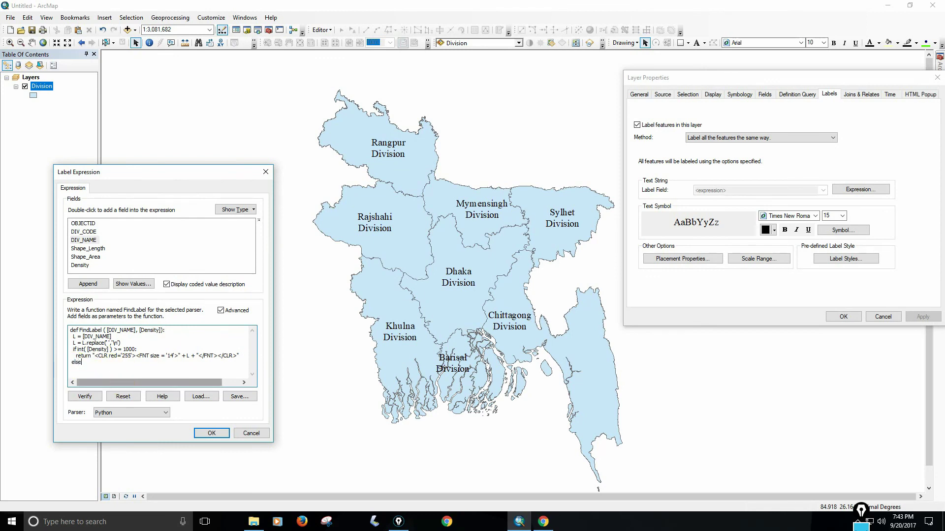
text(:)
key(Return)
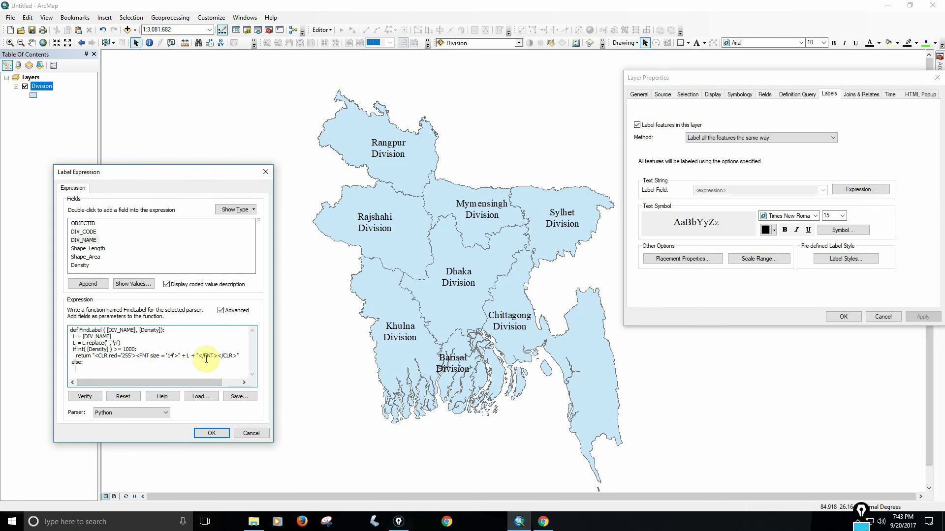
Step: Copy the formatted return line beneath else: and change red to blue in the copy's CLR tag
drag(238, 355, 74, 356)
key(ctrl+c)
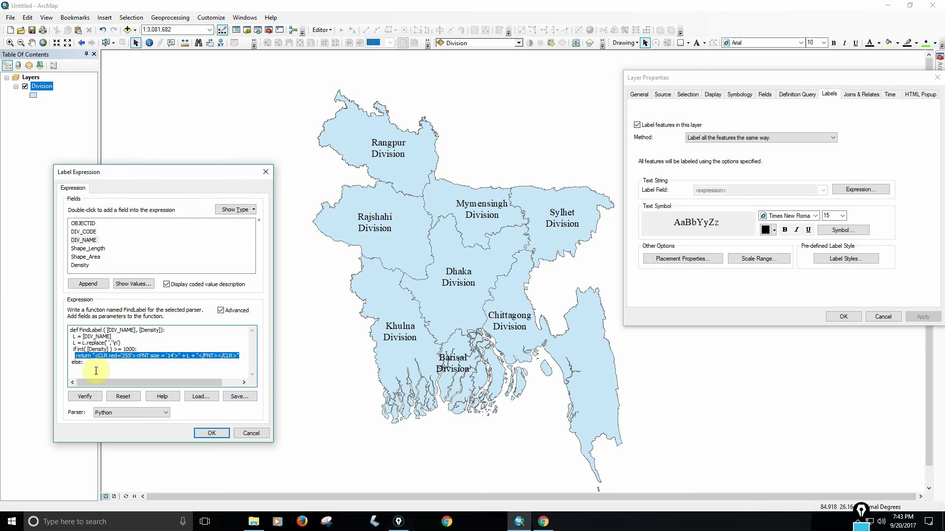
click(92, 367)
key(ctrl+v)
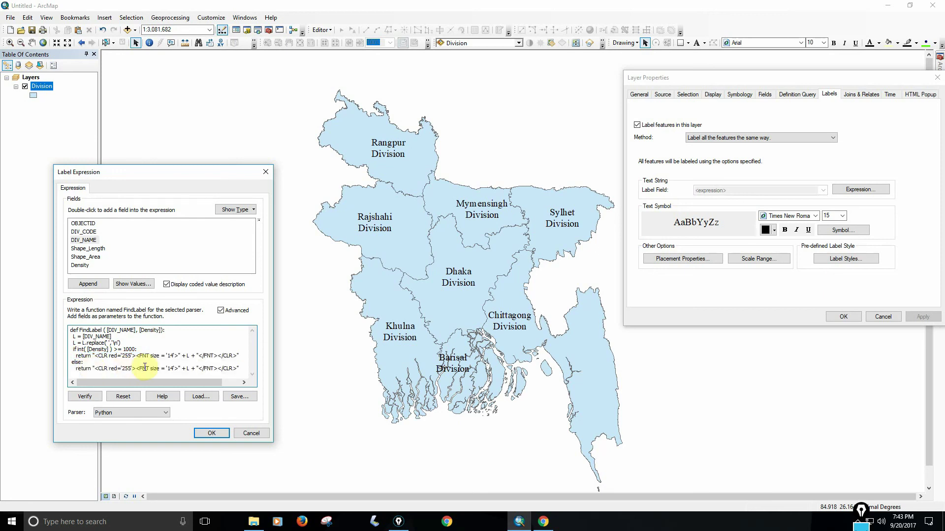
double_click(111, 368)
text(bl)
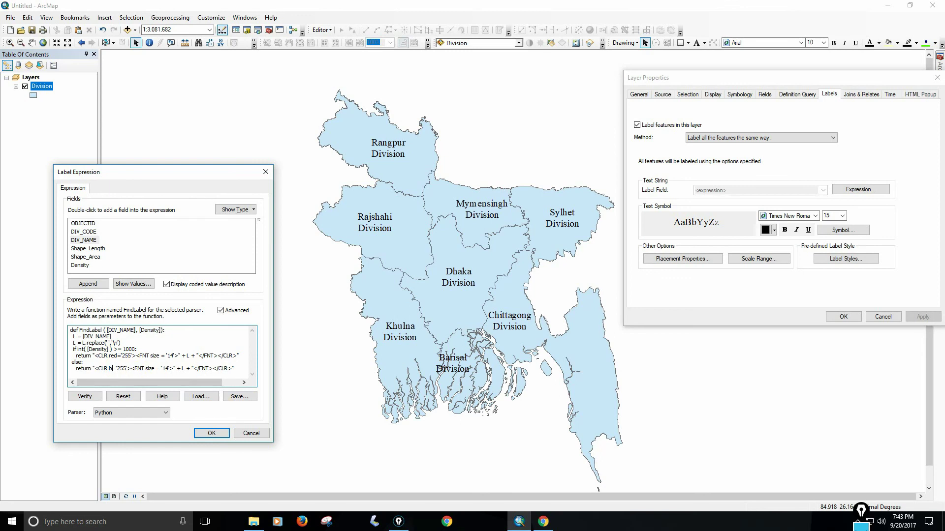
text(ue)
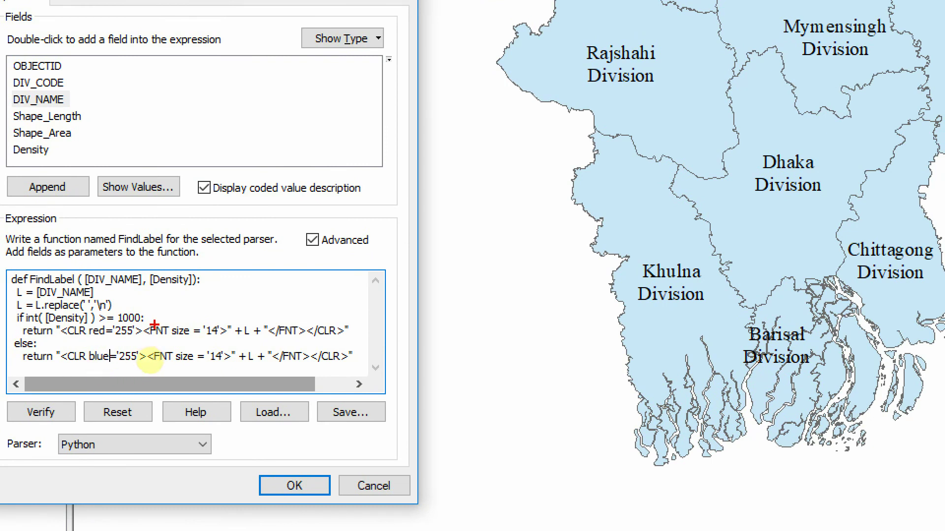
drag(152, 320, 175, 317)
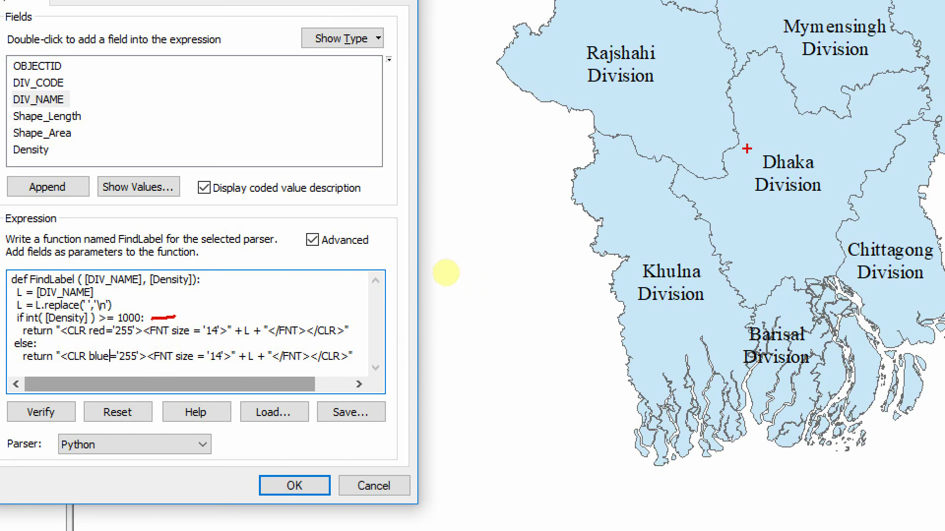
drag(736, 148, 834, 209)
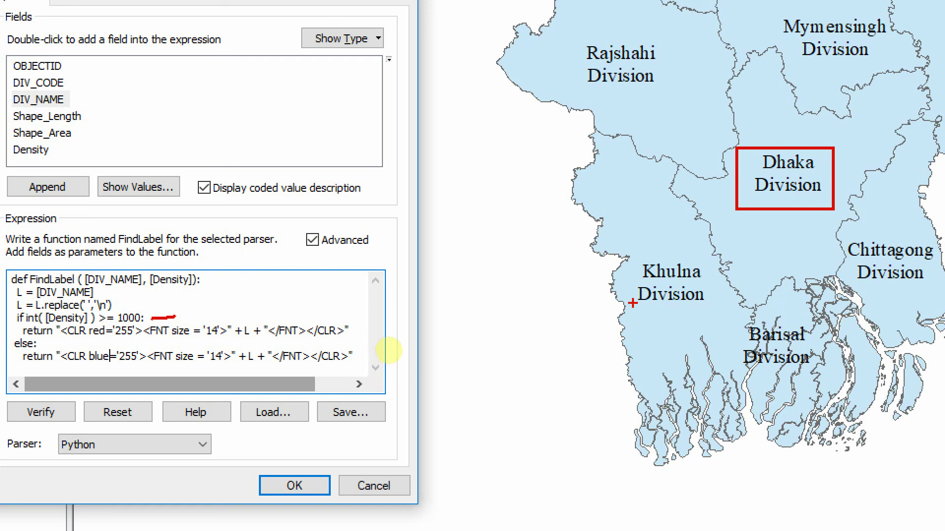
drag(621, 254, 725, 322)
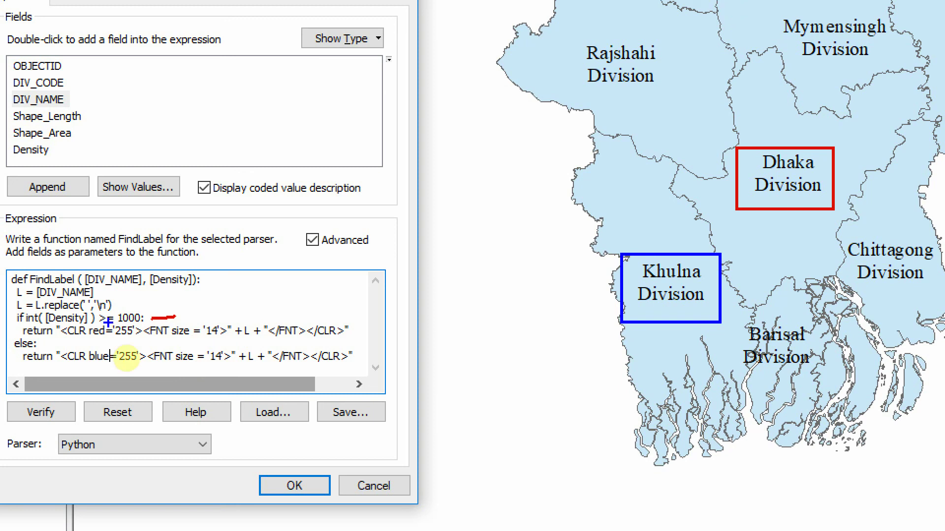
drag(109, 296, 132, 297)
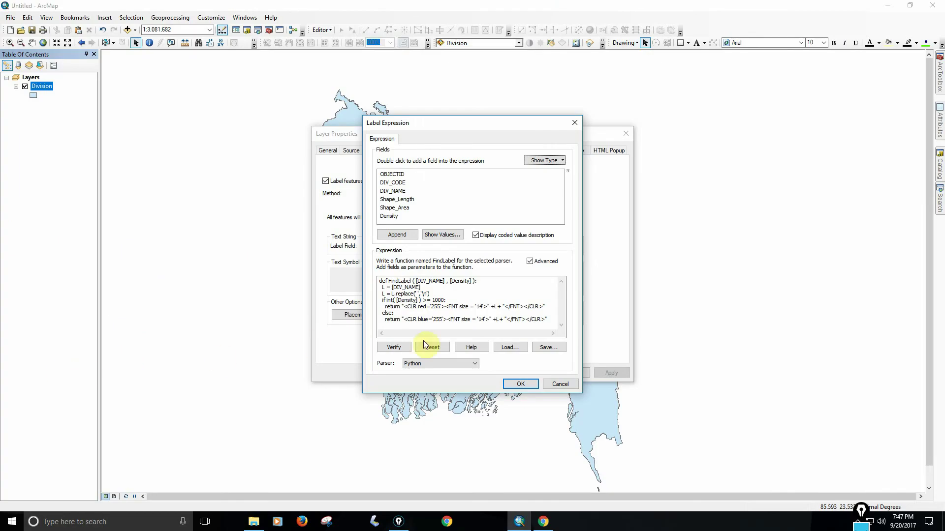
Step: Verify the conditional FindLabel expression with a sample label and apply it to the Division layer
click(392, 347)
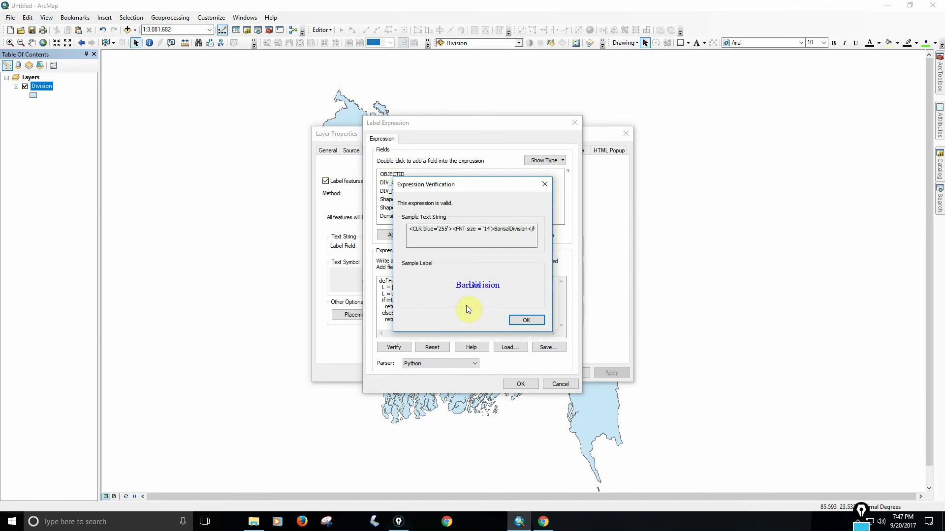
click(527, 322)
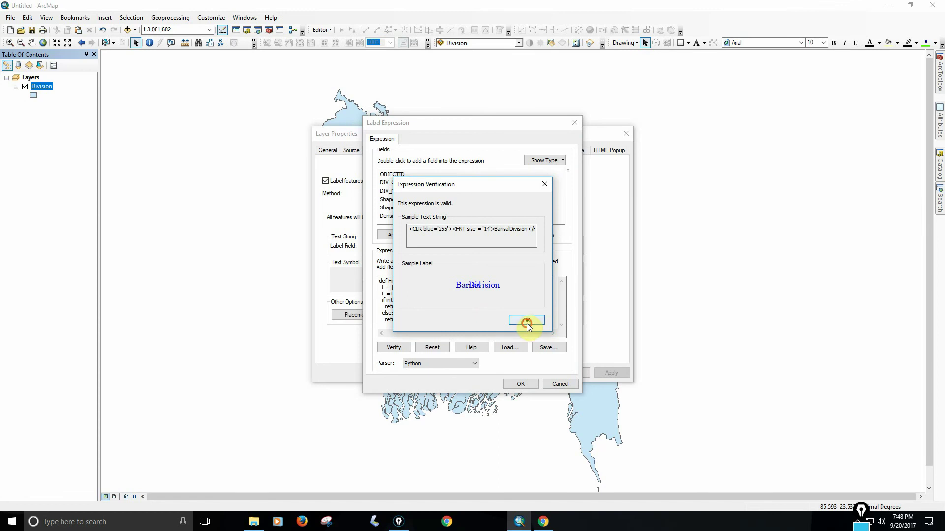
click(520, 384)
click(528, 372)
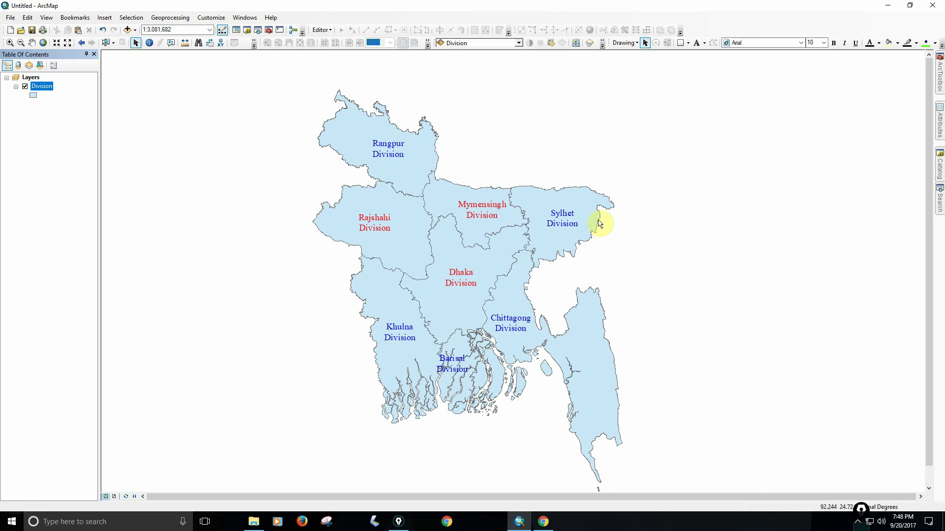
Step: Reopen the Division layer's label expression and delete the L = [DIV_NAME] and L = L.replace lines
right_click(43, 88)
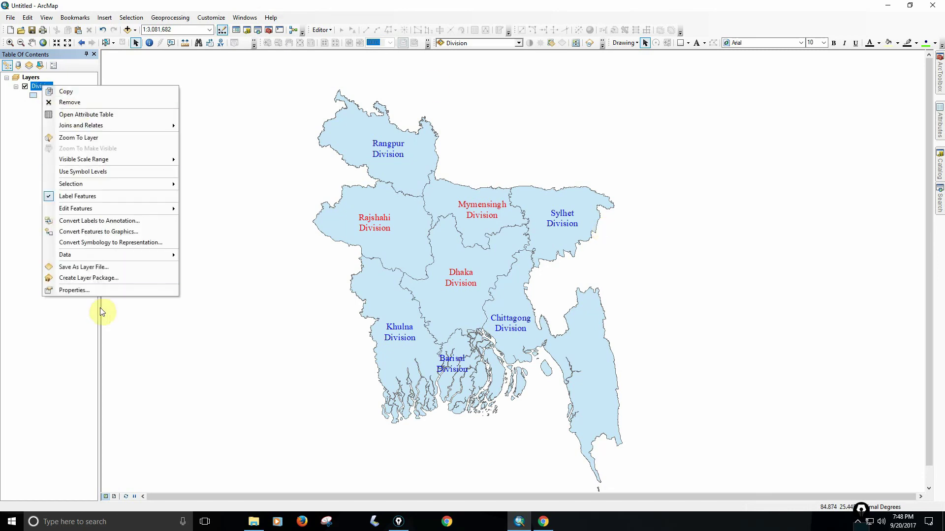
click(95, 290)
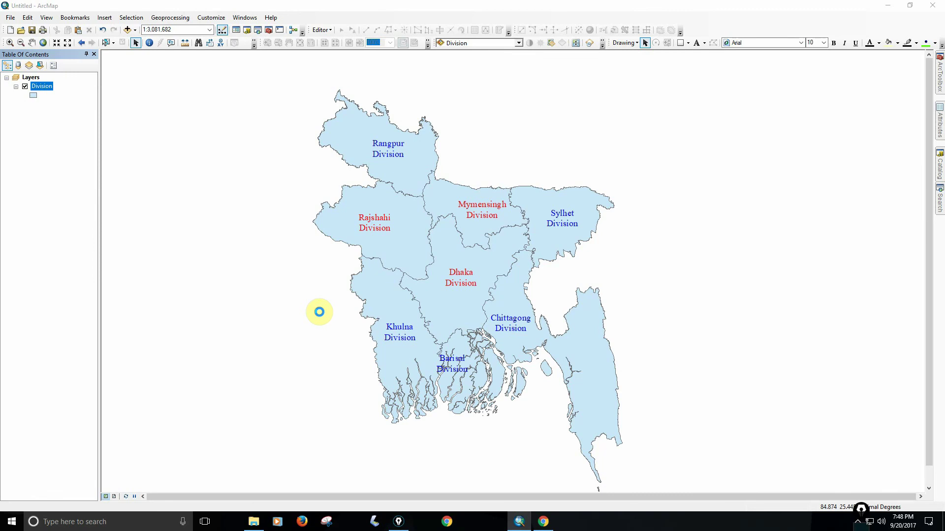
click(550, 246)
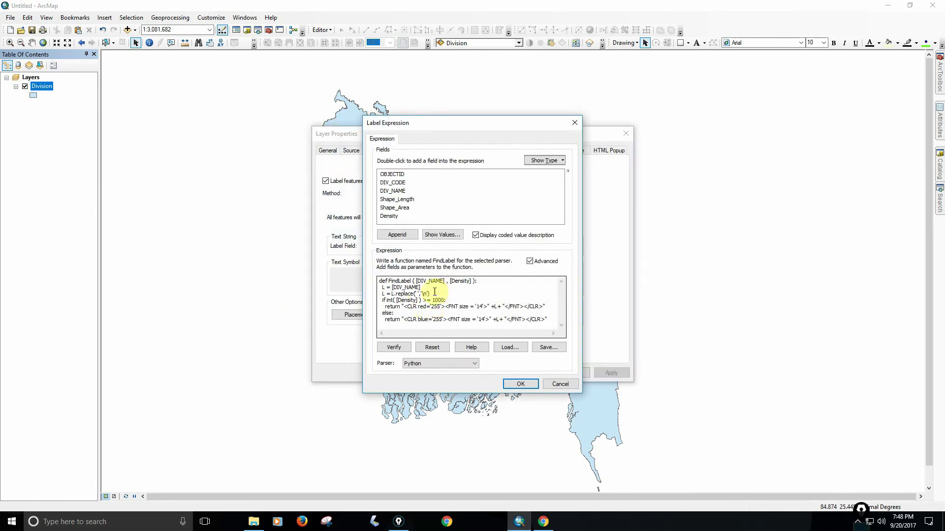
drag(430, 293, 373, 289)
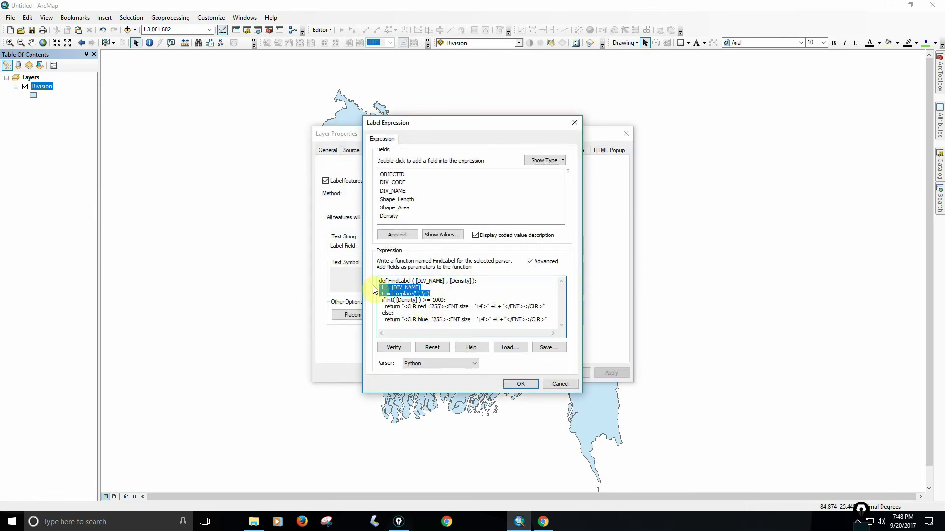
key(Delete)
key(Delete)
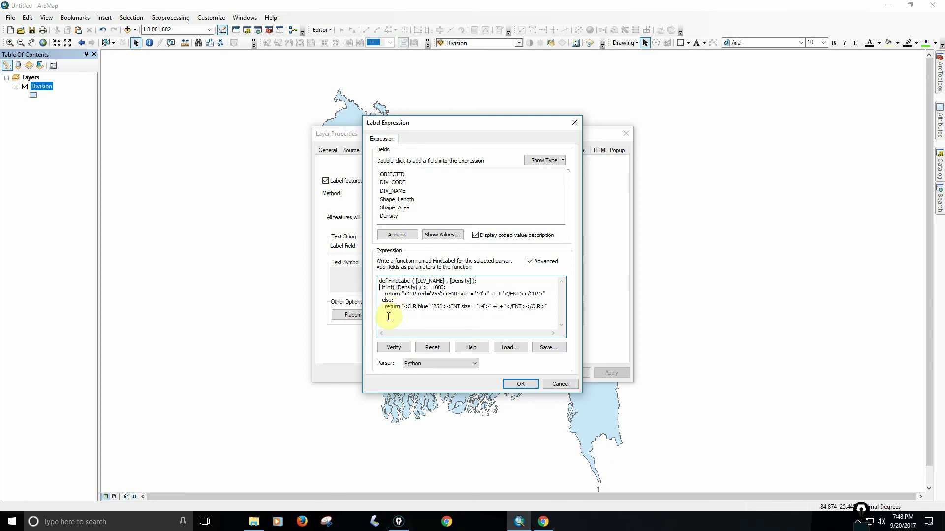
Step: Replace L with the [DIV_NAME] field in both return lines and apply the label expression to the map
double_click(496, 294)
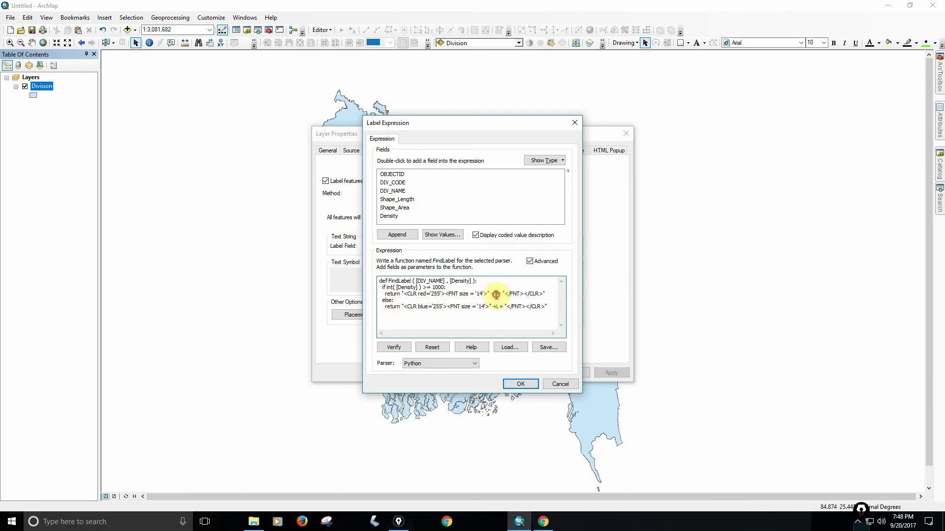
key(Delete)
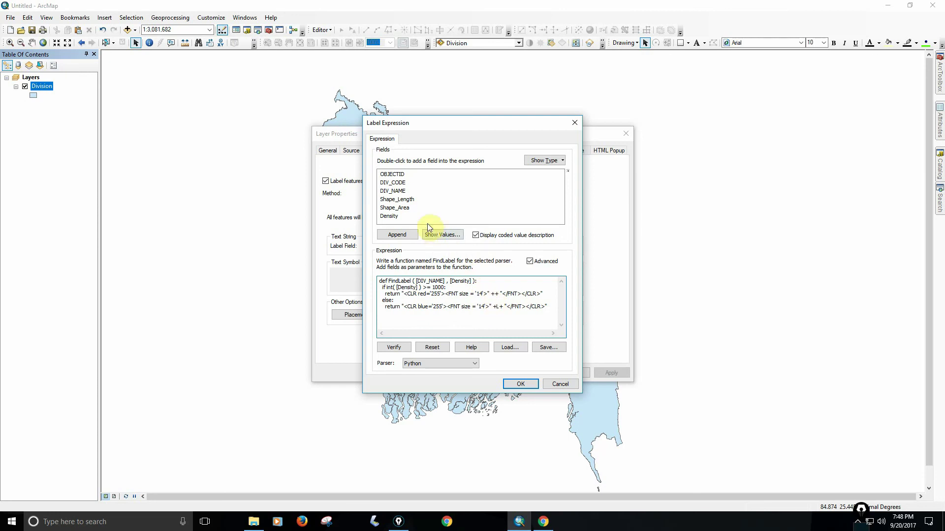
click(394, 191)
double_click(394, 191)
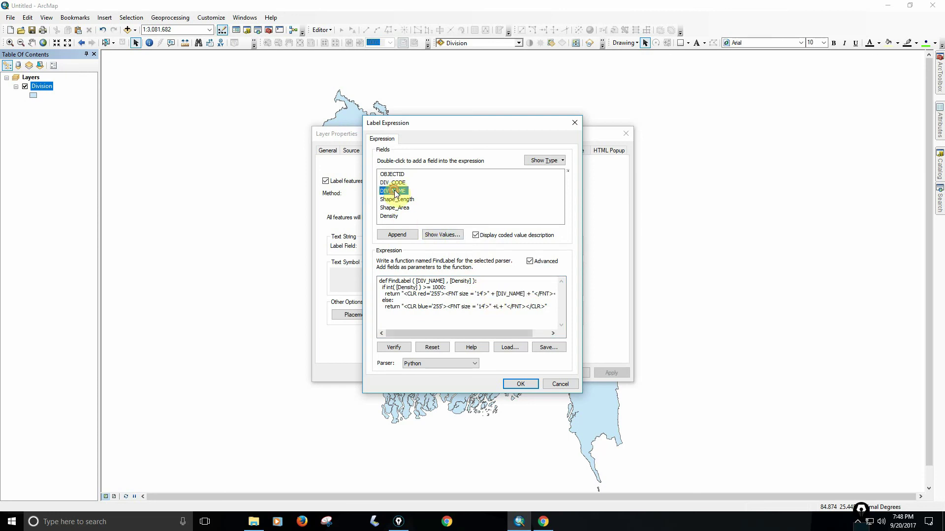
double_click(501, 307)
key(Delete)
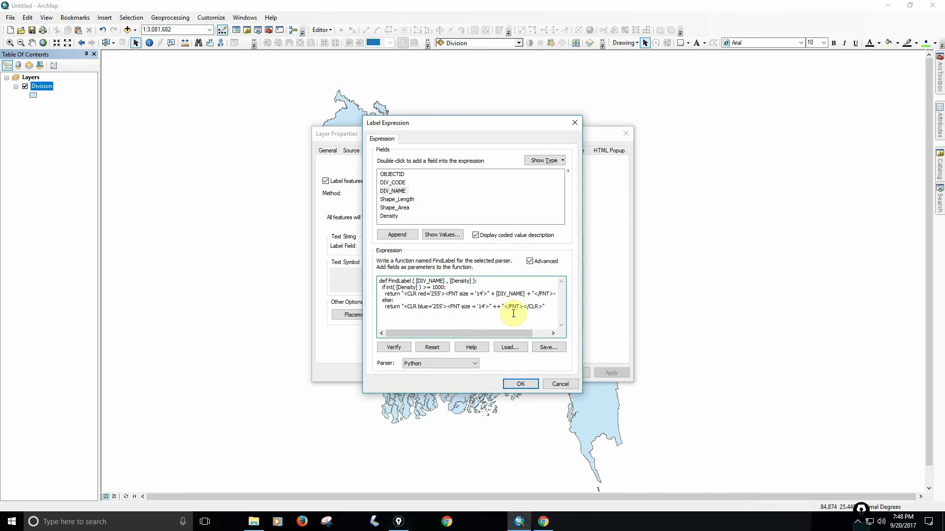
double_click(397, 191)
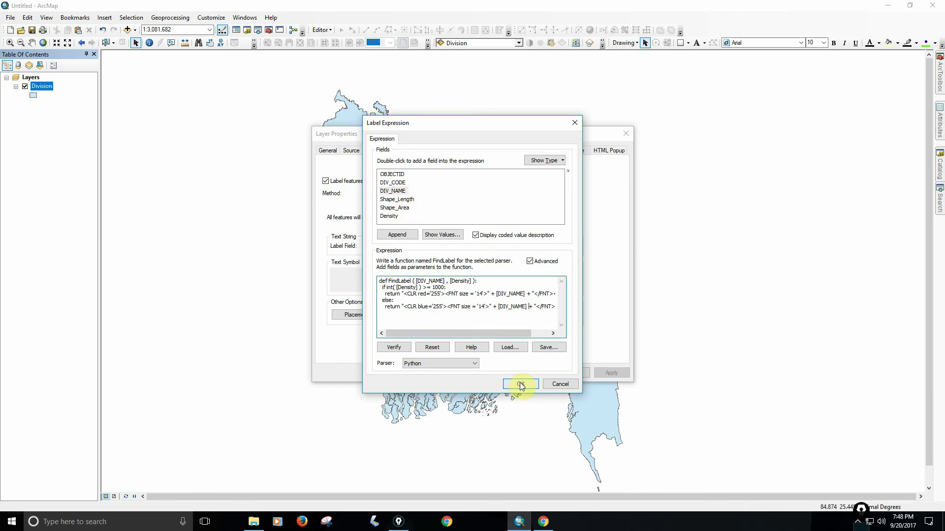
click(519, 384)
click(536, 372)
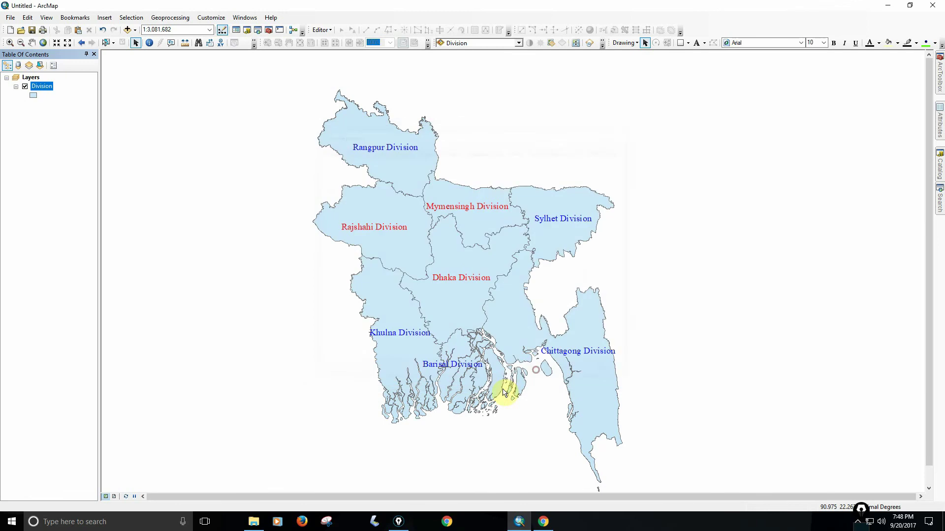